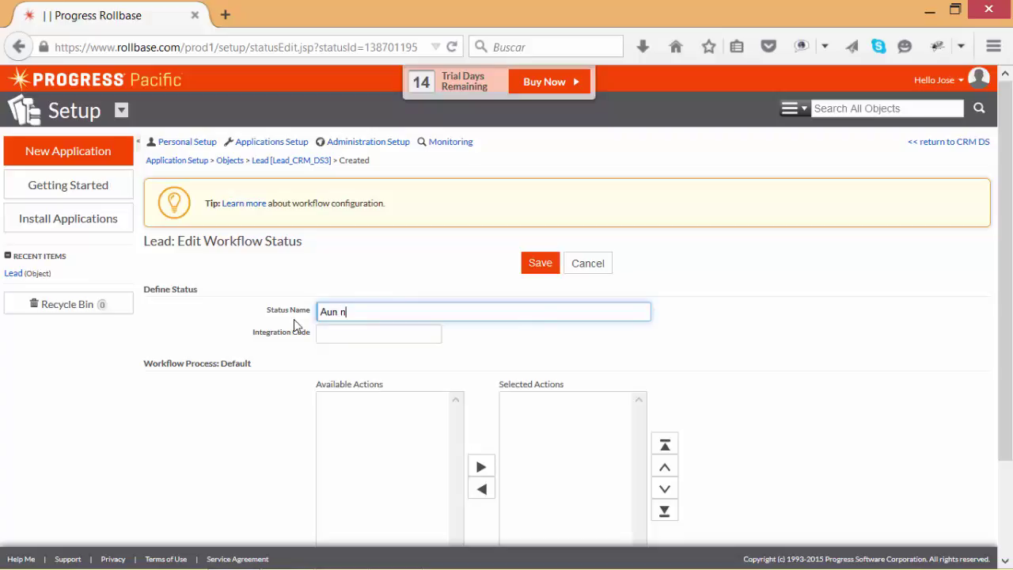
Rename the Lead object's Created workflow status to "Aun no revisado" and save it
{"action": "key", "text": "BackSpace"}
{"action": "key", "text": "BackSpace"}
{"action": "type", "text": "visado"}
{"action": "left_click", "coordinate": [537, 264]}
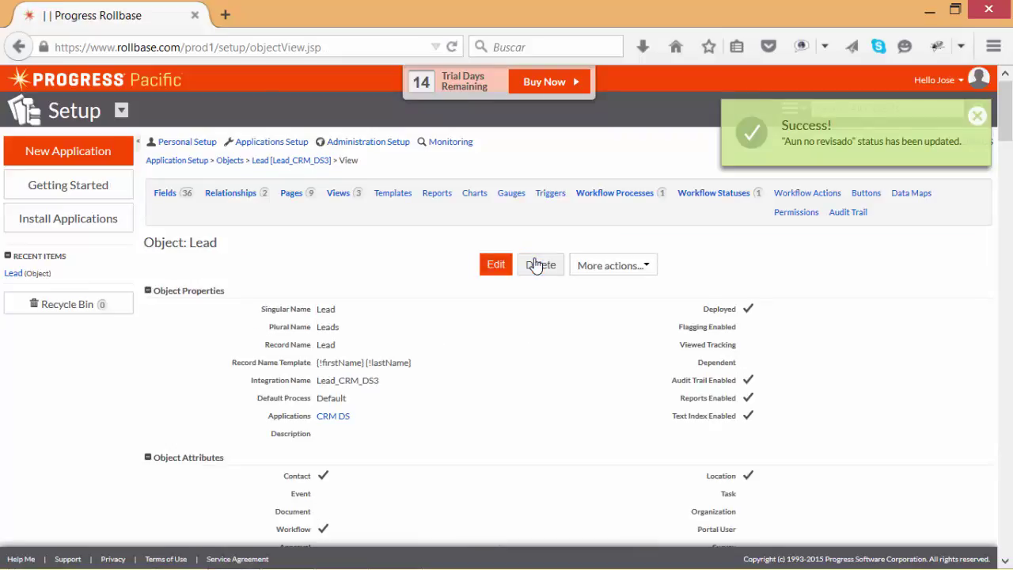
Create a Lead workflow status "Cualificado" with integration code CF and a same-named workflow action, saving it and starting another new status
{"action": "left_click", "coordinate": [728, 198]}
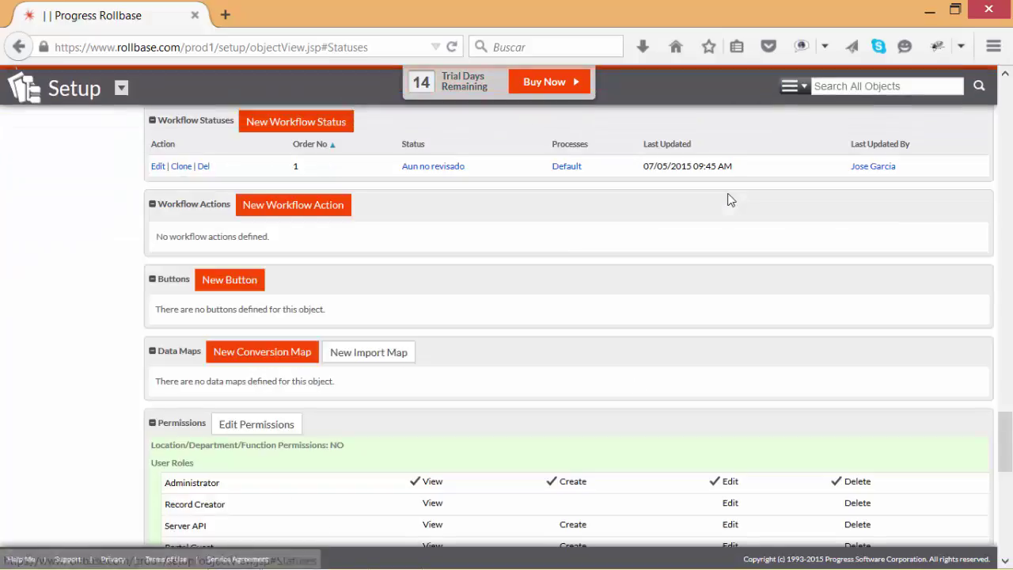
{"action": "left_click", "coordinate": [327, 129]}
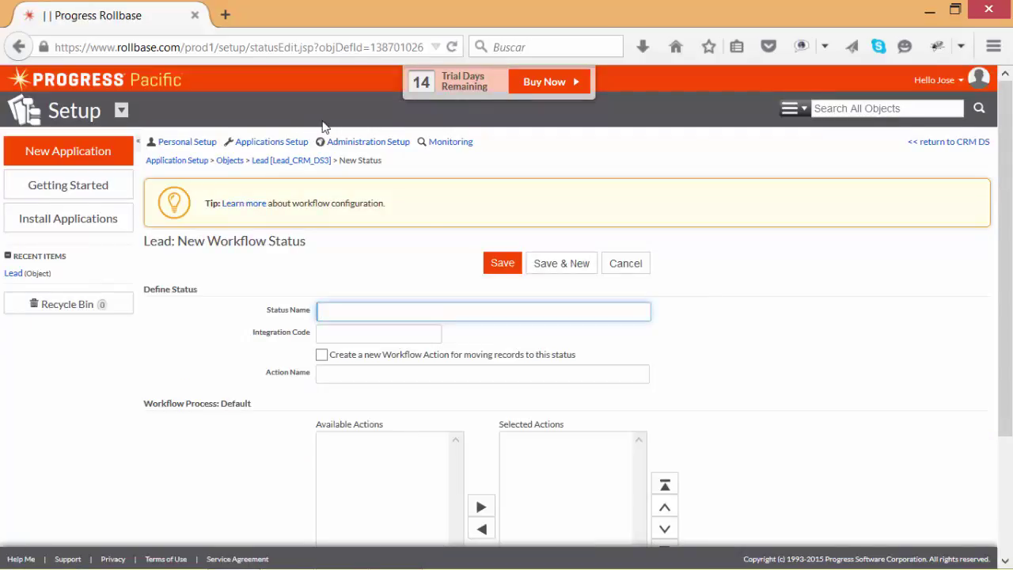
{"action": "left_click", "coordinate": [364, 312]}
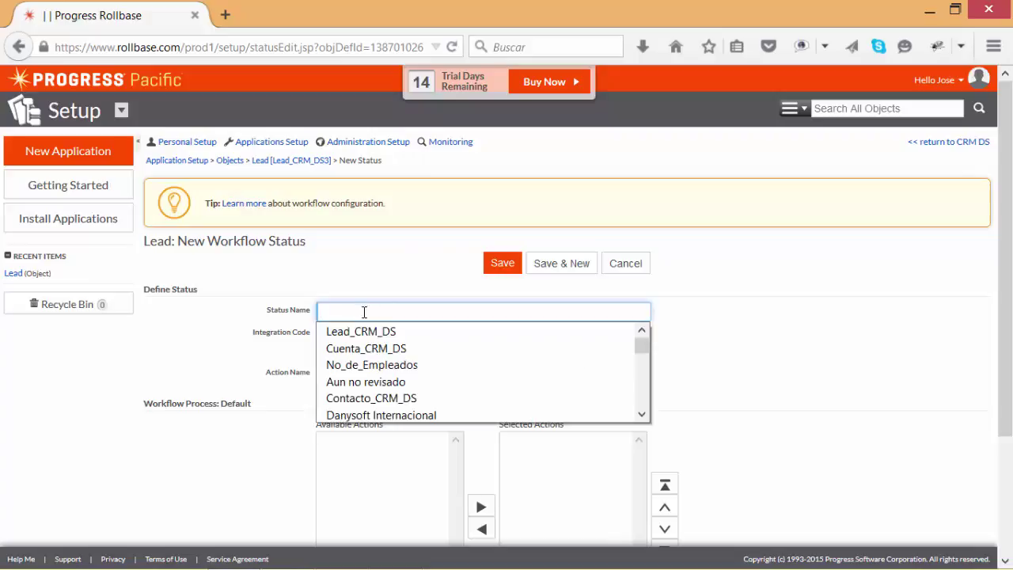
{"action": "left_click", "coordinate": [384, 317]}
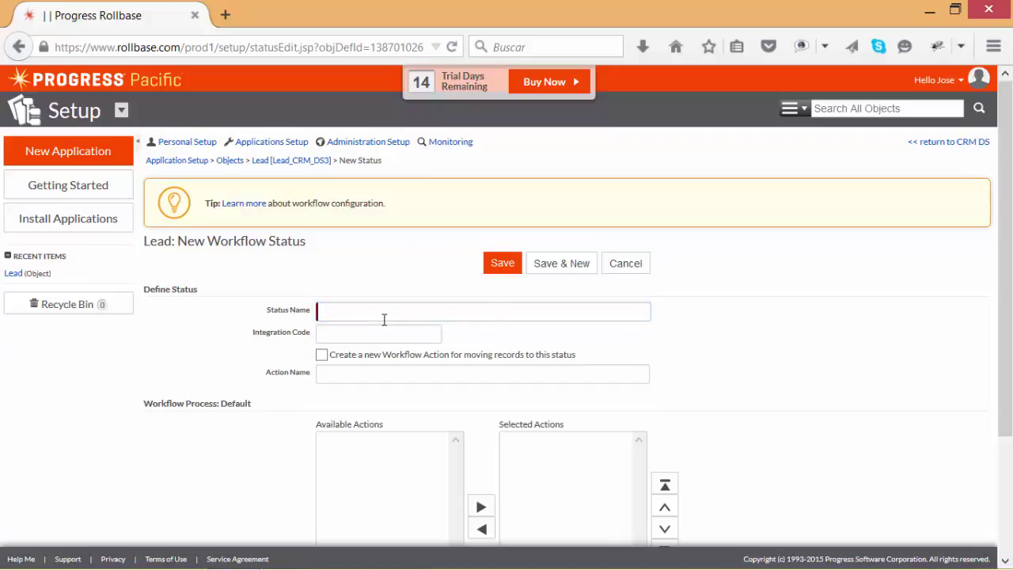
{"action": "left_click", "coordinate": [484, 307]}
{"action": "type", "text": "Cualificado"}
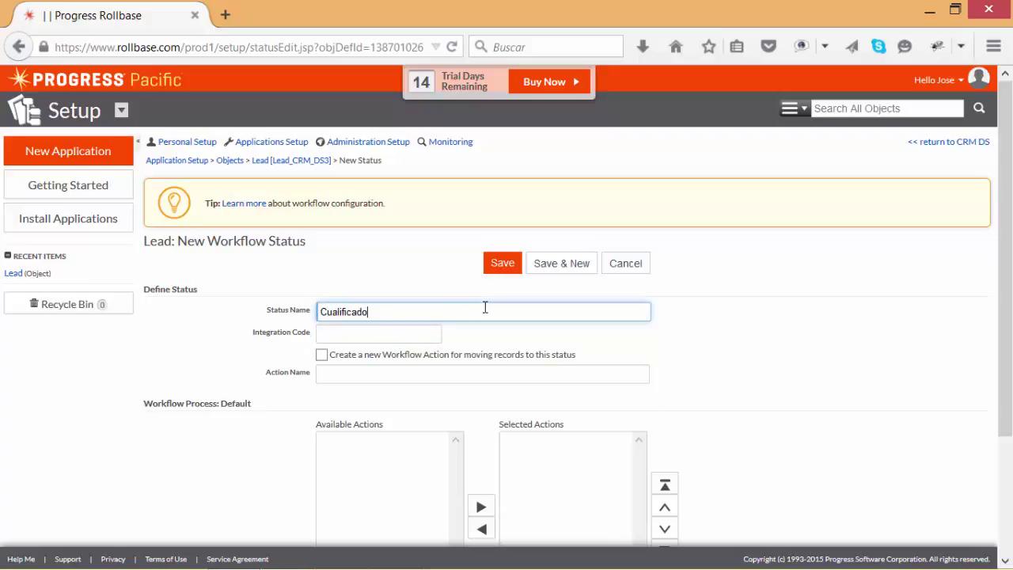
{"action": "left_click", "coordinate": [376, 330]}
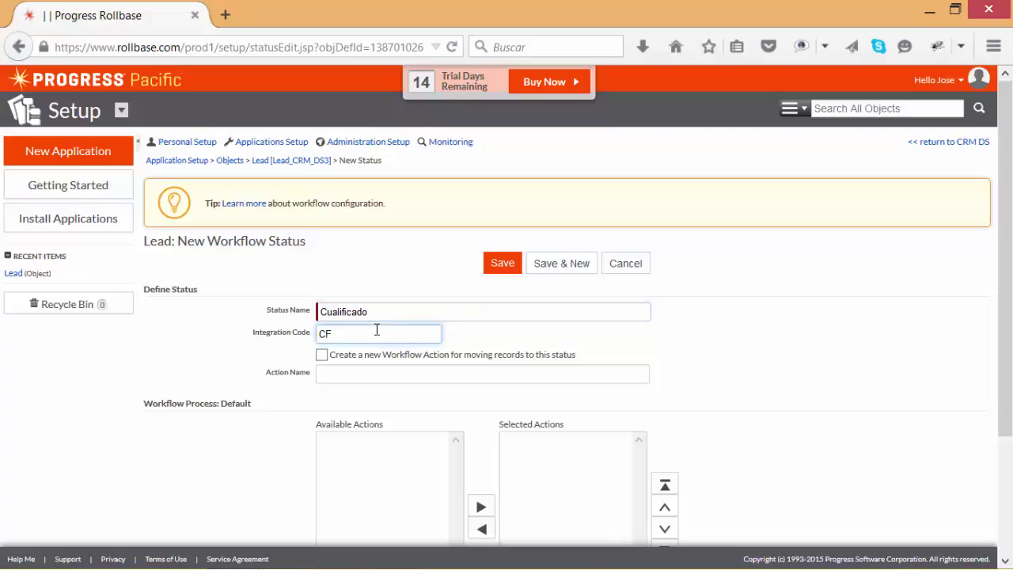
{"action": "left_click", "coordinate": [322, 355]}
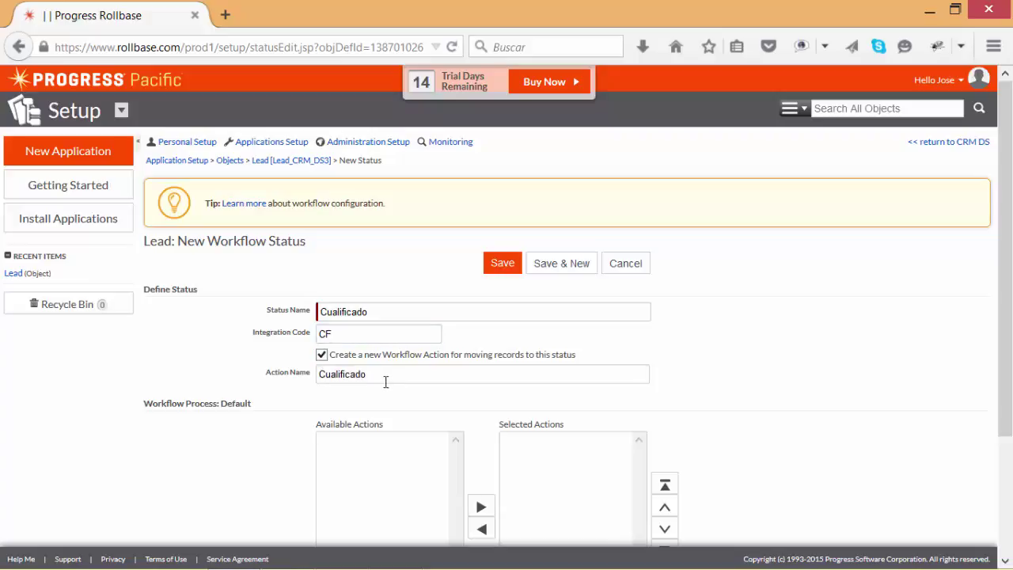
{"action": "left_click", "coordinate": [558, 266]}
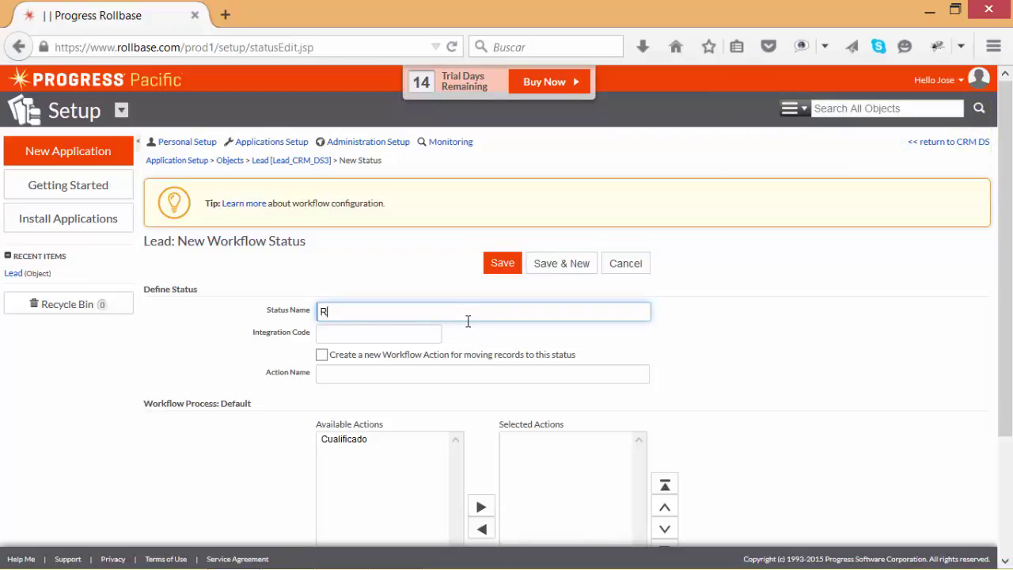
Create the workflow status "Rechazado" with a workflow action of the same name
{"action": "type", "text": "echazado"}
{"action": "key", "text": "Return"}
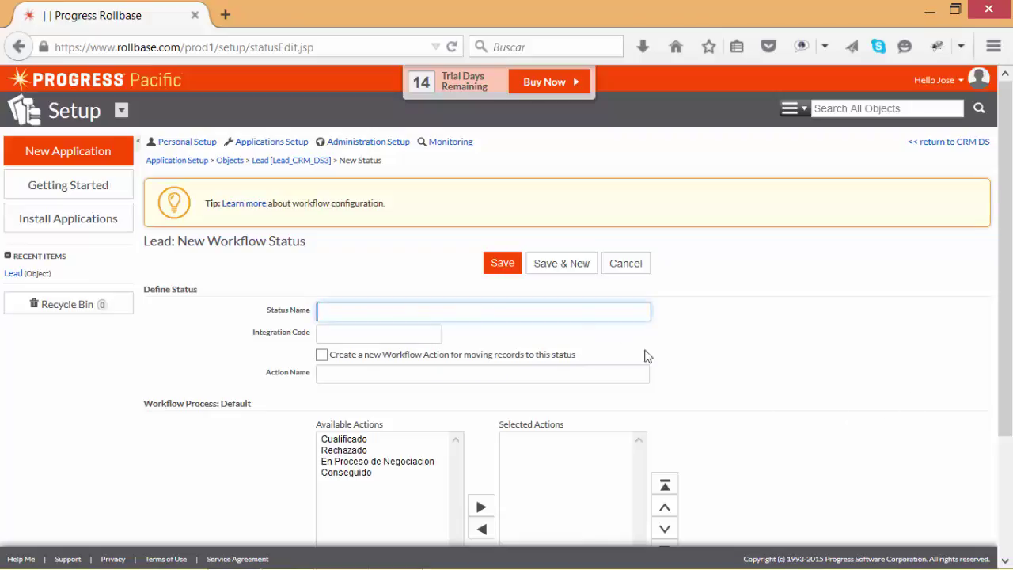
Create the workflow status "Perdido" with integration code PD and a workflow action for moving records to it, and save
{"action": "left_click", "coordinate": [510, 310]}
{"action": "type", "text": "Perdido"}
{"action": "left_click", "coordinate": [391, 332]}
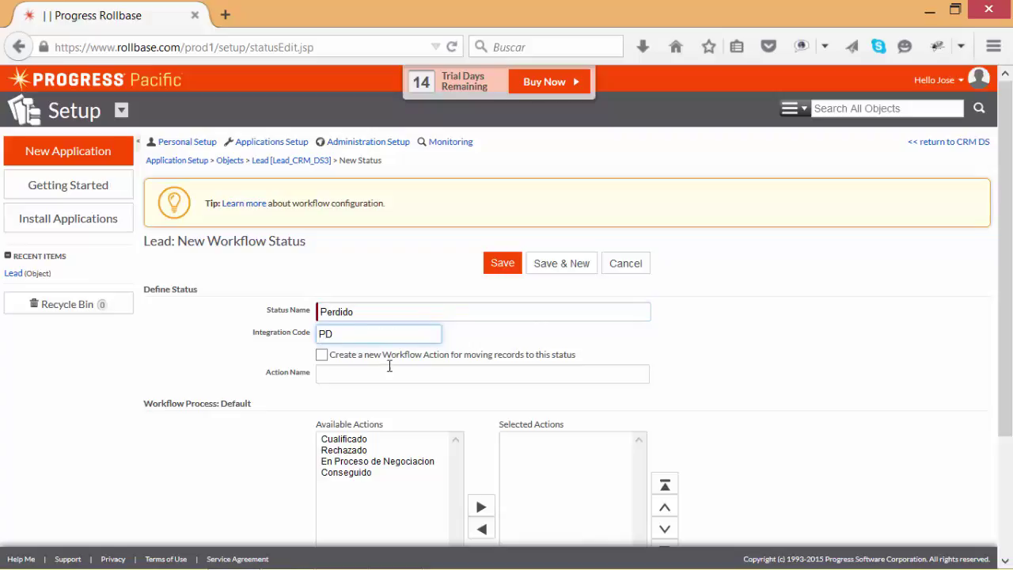
{"action": "left_click", "coordinate": [321, 354]}
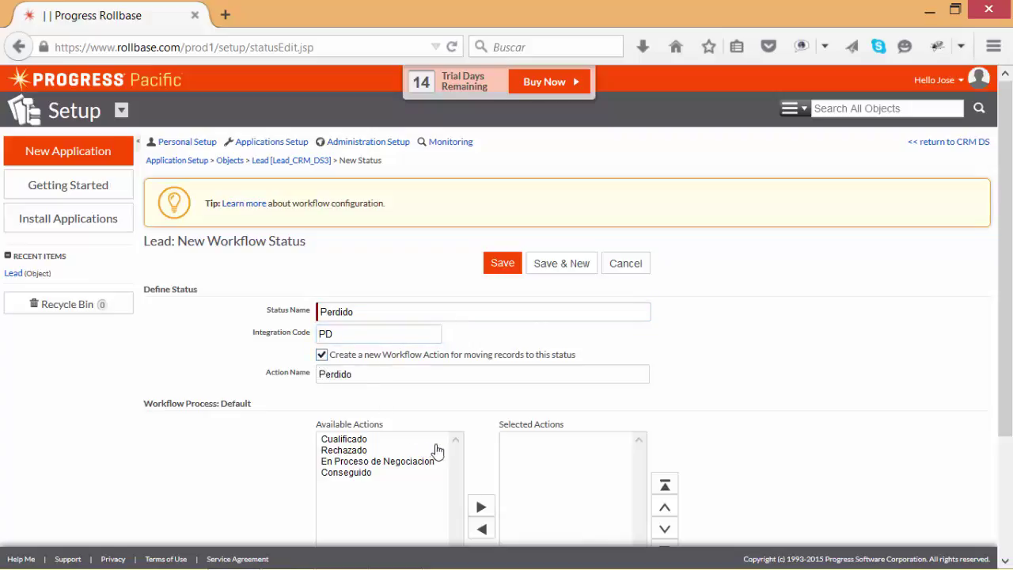
{"action": "scroll", "coordinate": [480, 337], "scroll_direction": "down", "scroll_amount": 2}
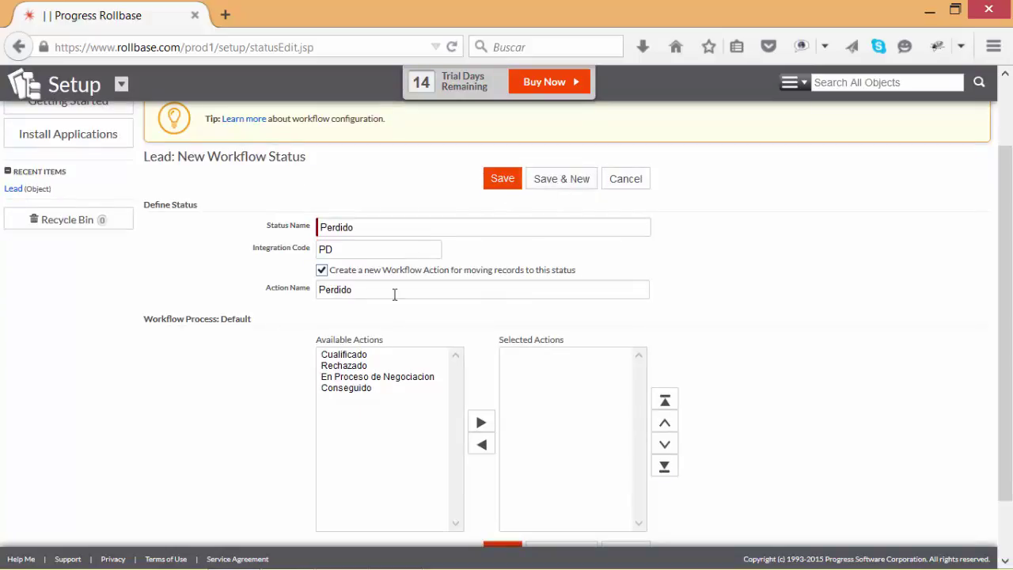
{"action": "left_click", "coordinate": [506, 183]}
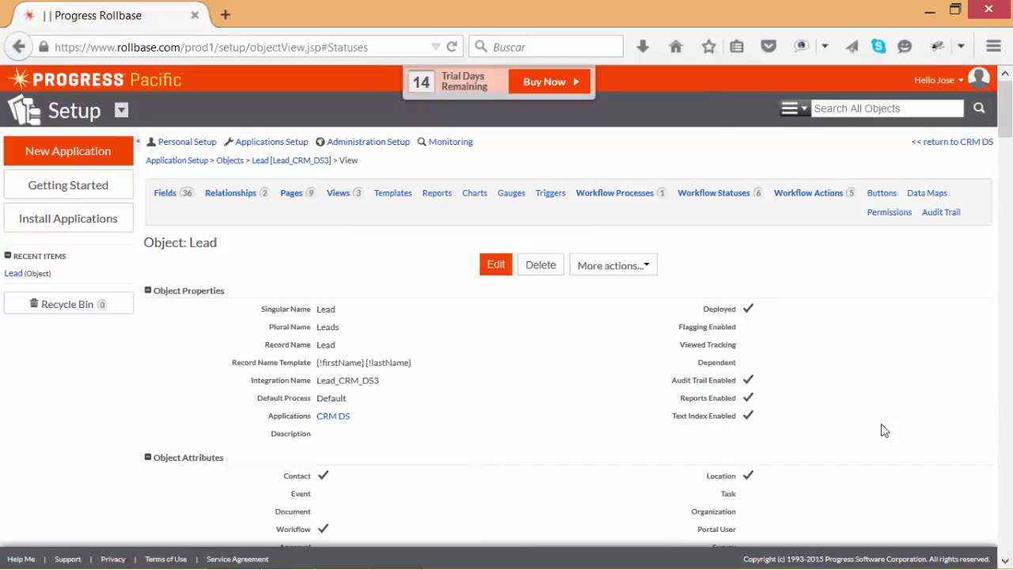
Assign the Rechazado and En Proceso de Negociacion actions to the Cualificado workflow status and save it
{"action": "left_click", "coordinate": [722, 194]}
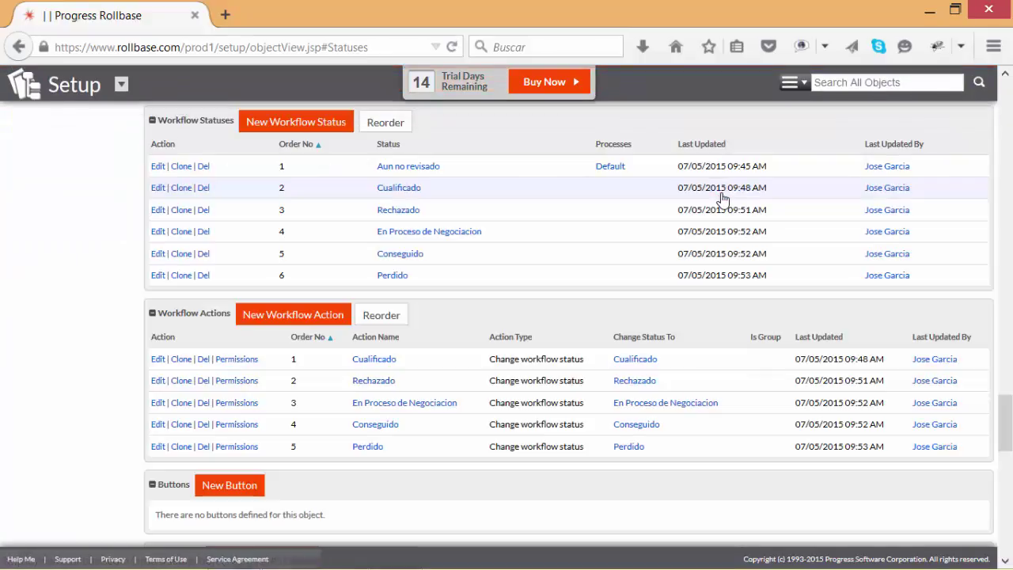
{"action": "left_click", "coordinate": [157, 193]}
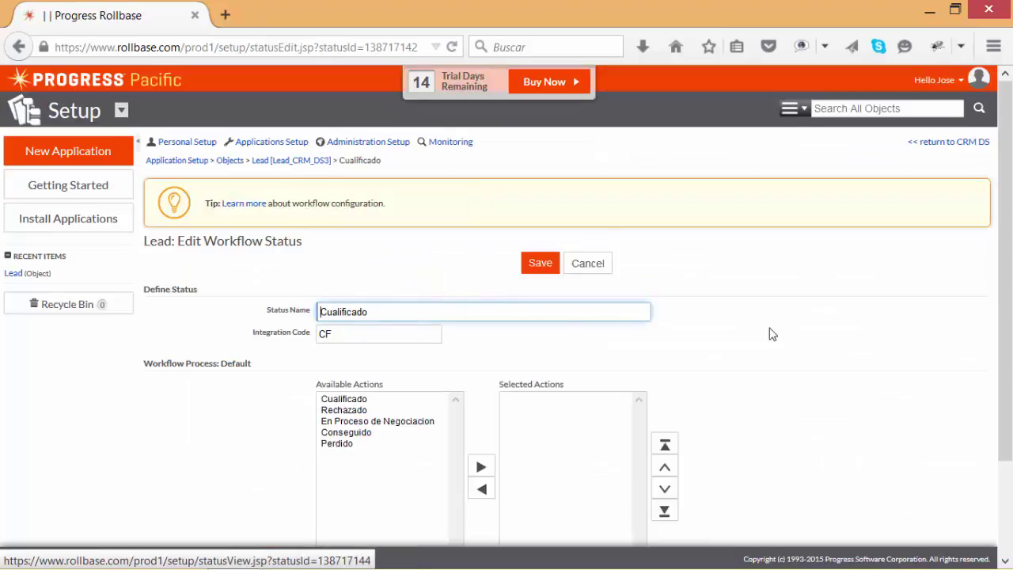
{"action": "left_click", "coordinate": [353, 410]}
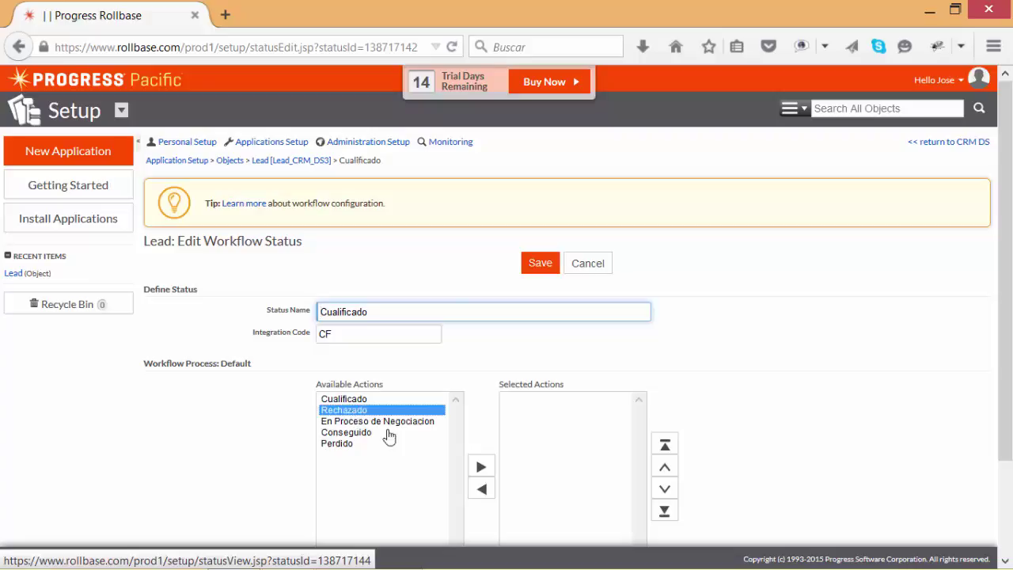
{"action": "left_click", "coordinate": [480, 472]}
{"action": "left_click", "coordinate": [427, 420]}
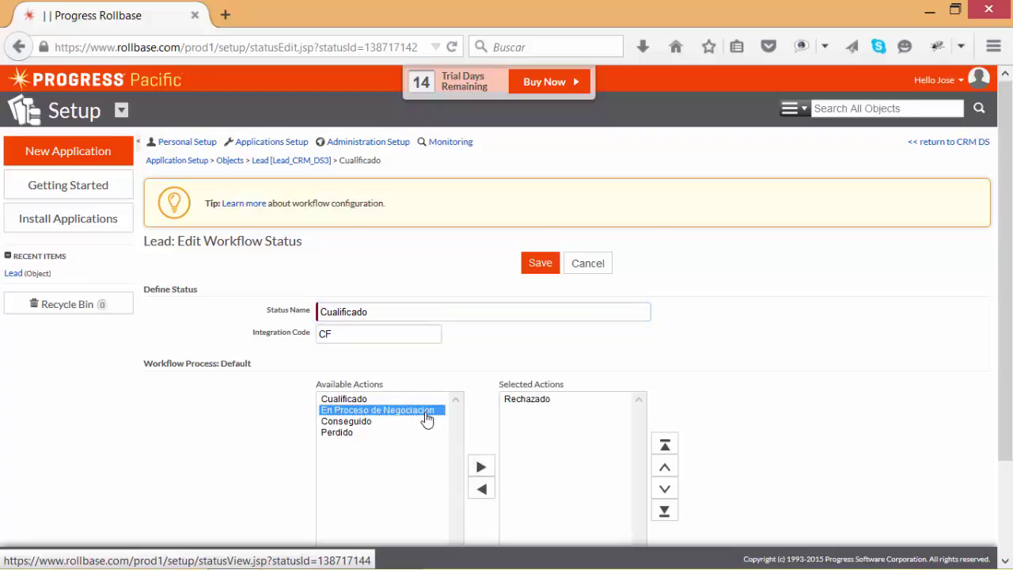
{"action": "left_click", "coordinate": [481, 470]}
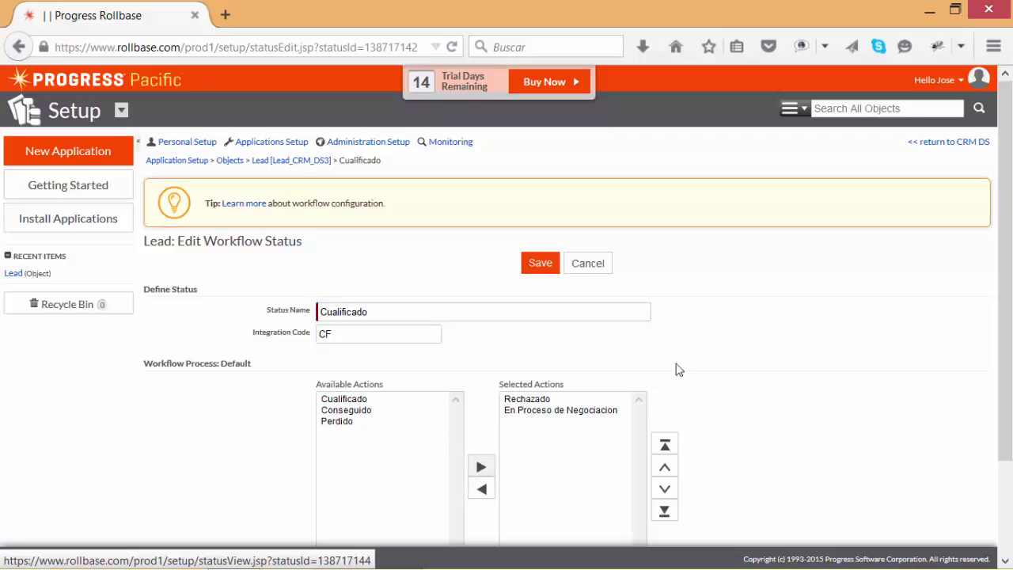
{"action": "left_click", "coordinate": [541, 263]}
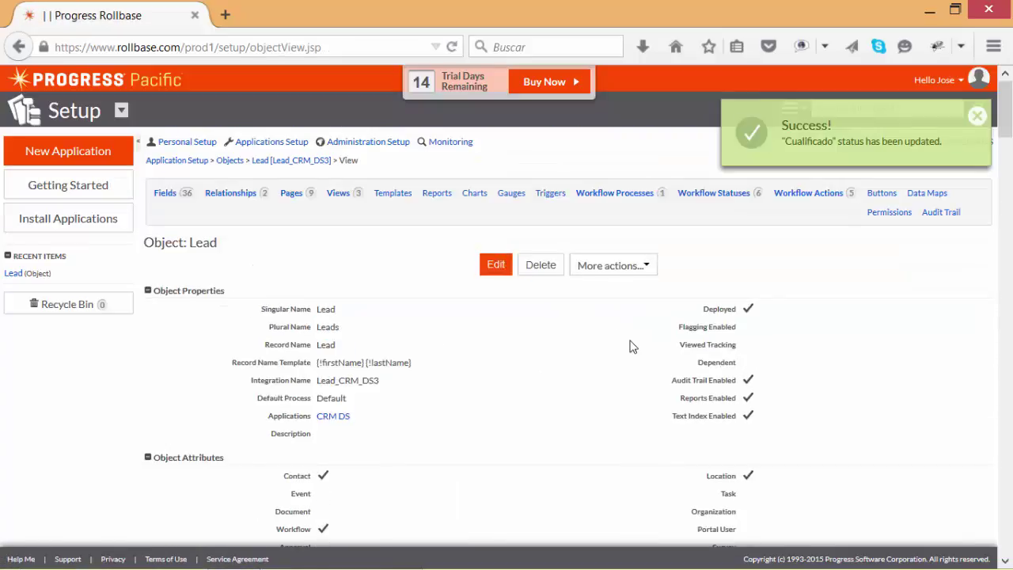
Assign the Cualificado and Rechazado actions to the "Aun no revisado" workflow status and save it
{"action": "left_click", "coordinate": [712, 194]}
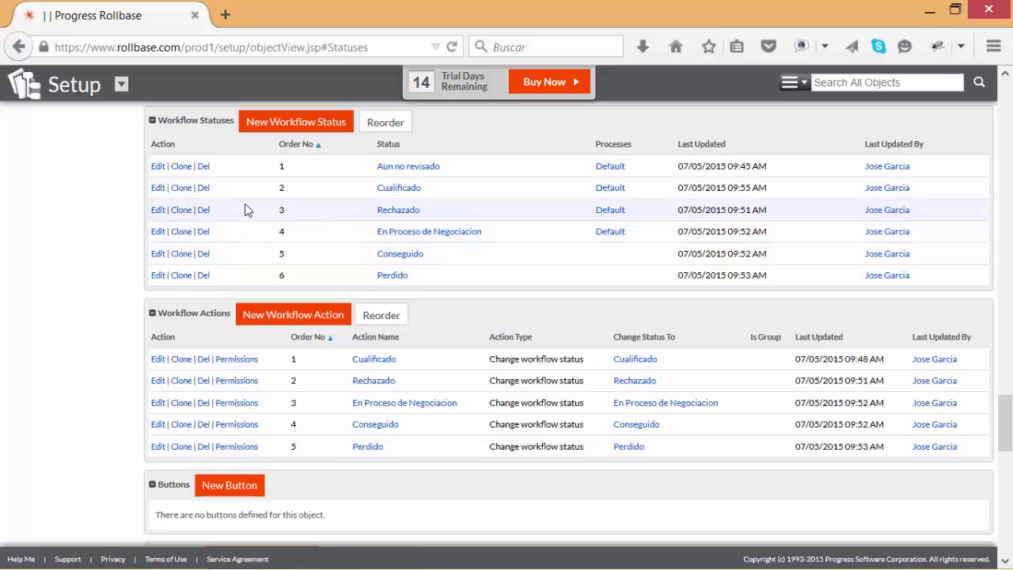
{"action": "left_click", "coordinate": [182, 209]}
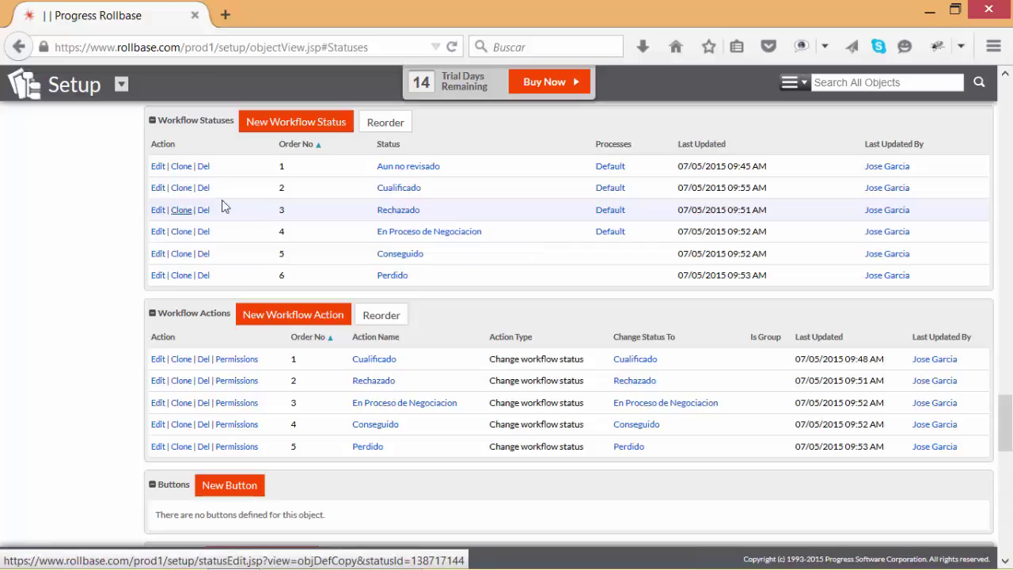
{"action": "left_click", "coordinate": [158, 169]}
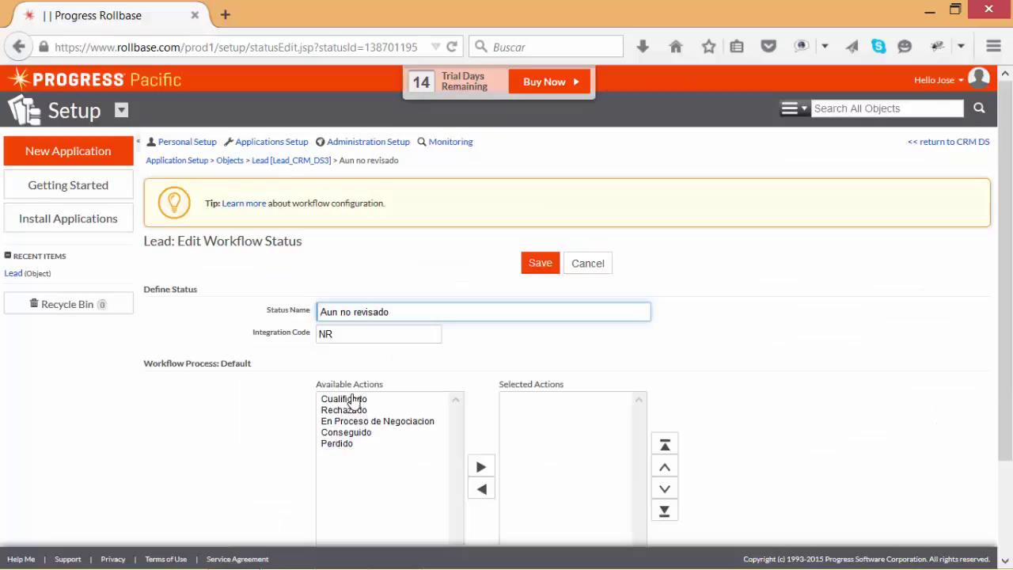
{"action": "left_click", "coordinate": [353, 401]}
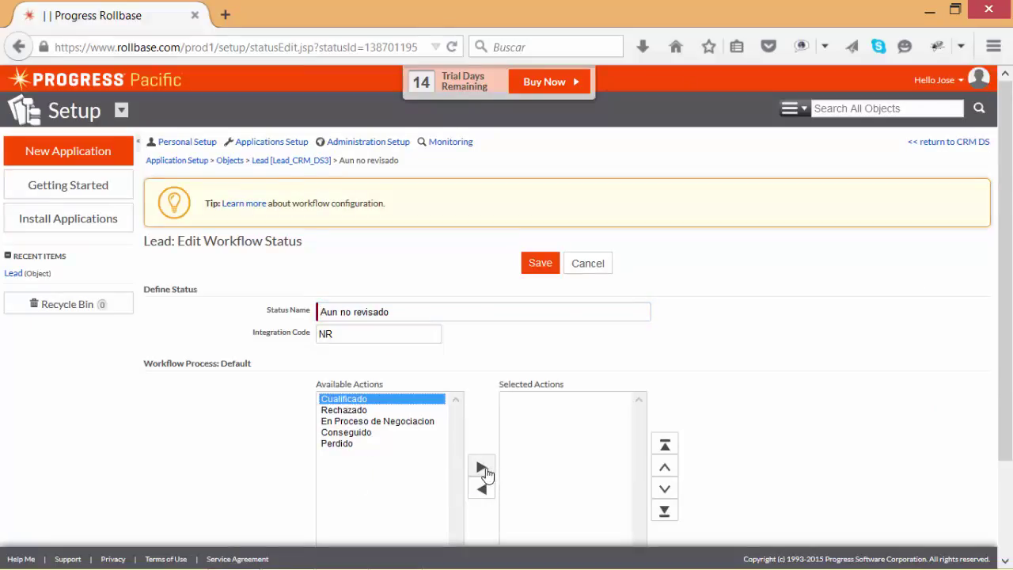
{"action": "left_click", "coordinate": [482, 468]}
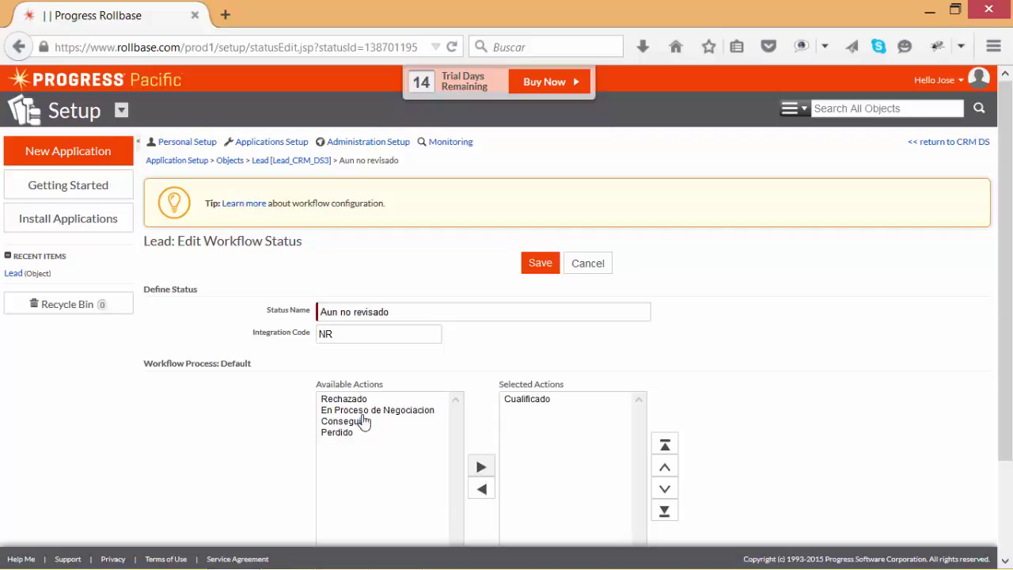
{"action": "left_click", "coordinate": [349, 400]}
{"action": "left_click", "coordinate": [480, 468]}
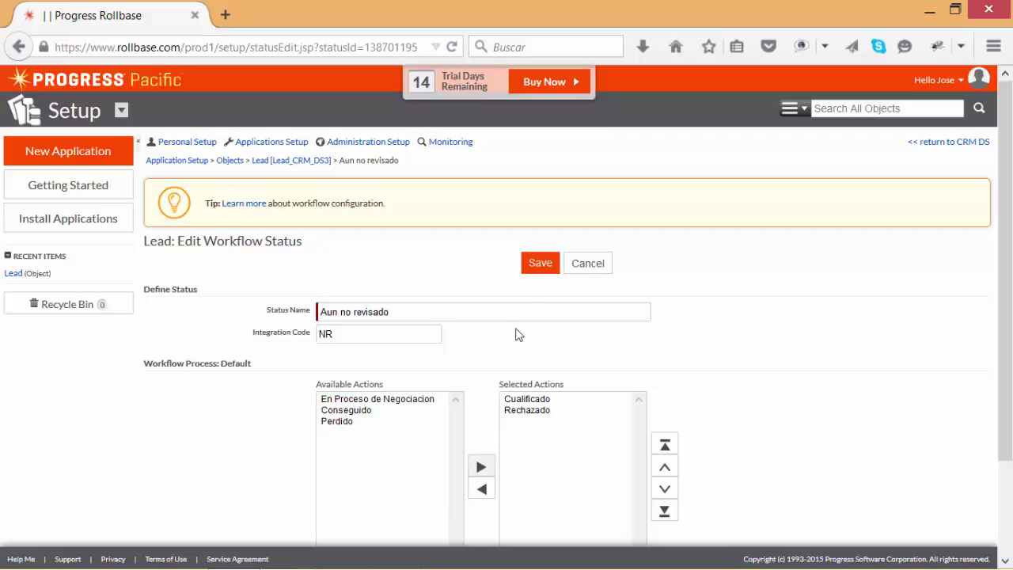
{"action": "left_click", "coordinate": [535, 266]}
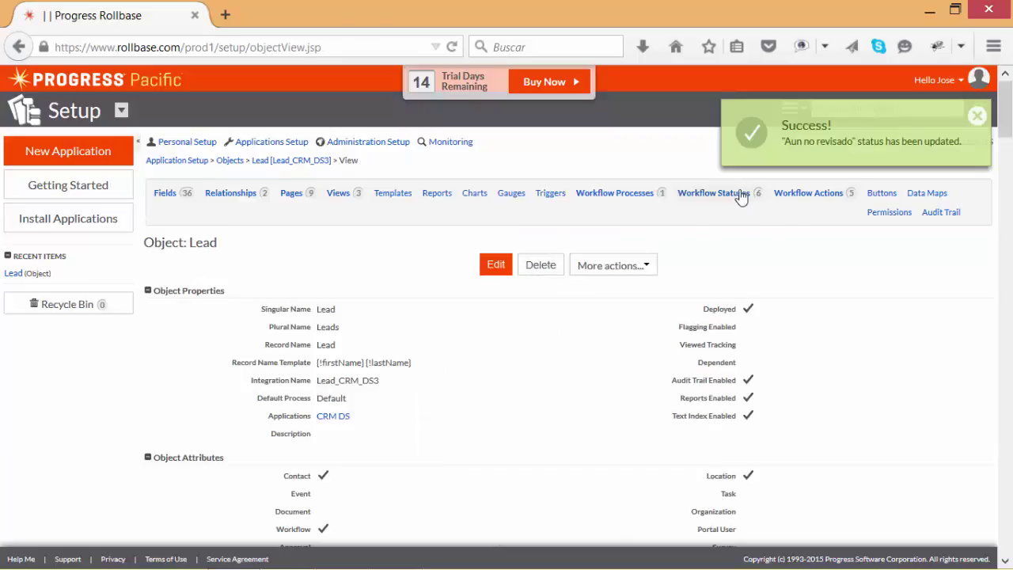
Assign the Conseguido and Perdido actions to the En Proceso de Negociacion workflow status and save it
{"action": "left_click", "coordinate": [714, 194]}
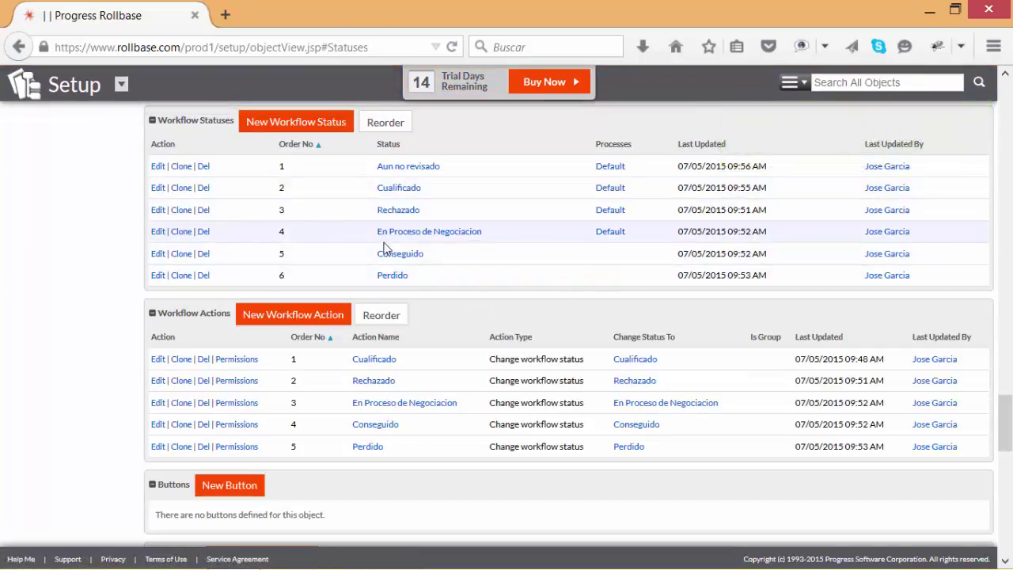
{"action": "left_click", "coordinate": [157, 232]}
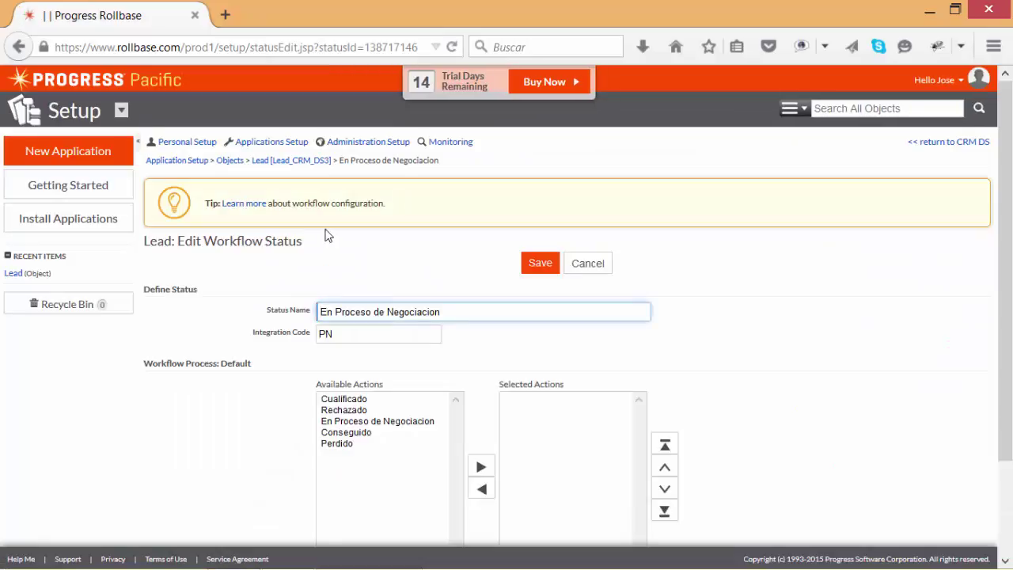
{"action": "left_click", "coordinate": [363, 434]}
{"action": "left_click", "coordinate": [480, 466]}
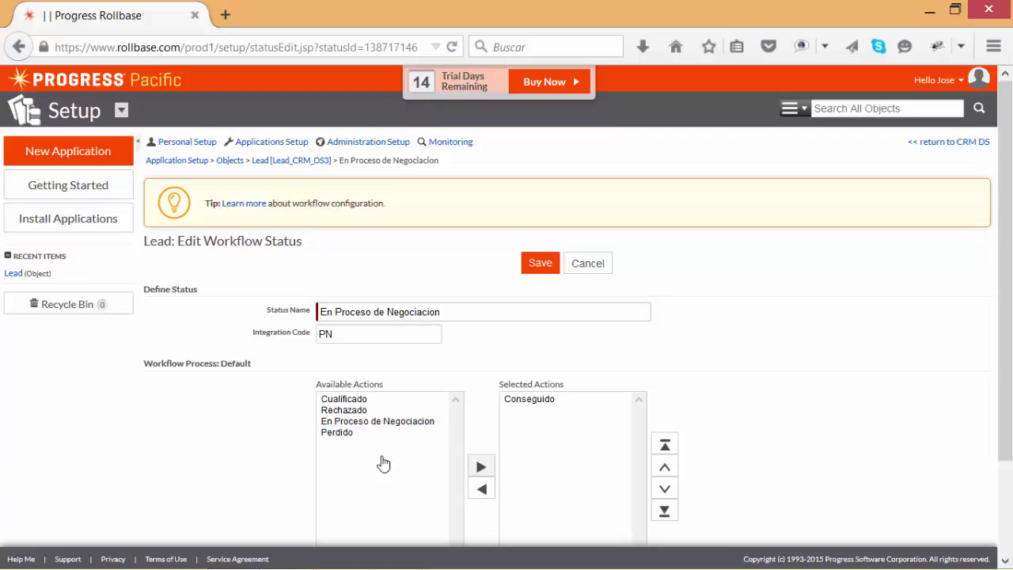
{"action": "left_click", "coordinate": [350, 433]}
{"action": "left_click", "coordinate": [480, 467]}
{"action": "left_click", "coordinate": [541, 263]}
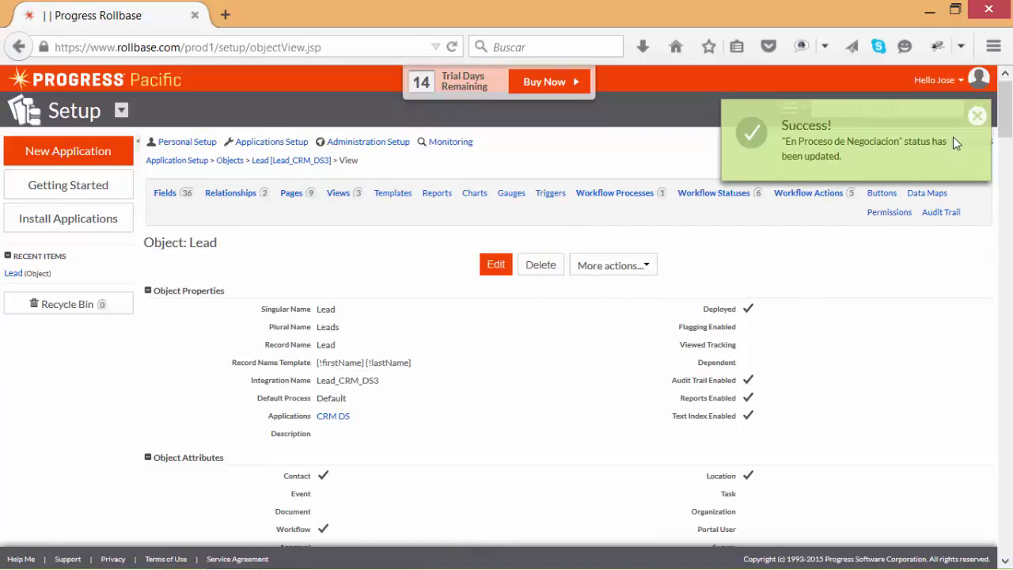
{"action": "left_click", "coordinate": [976, 116]}
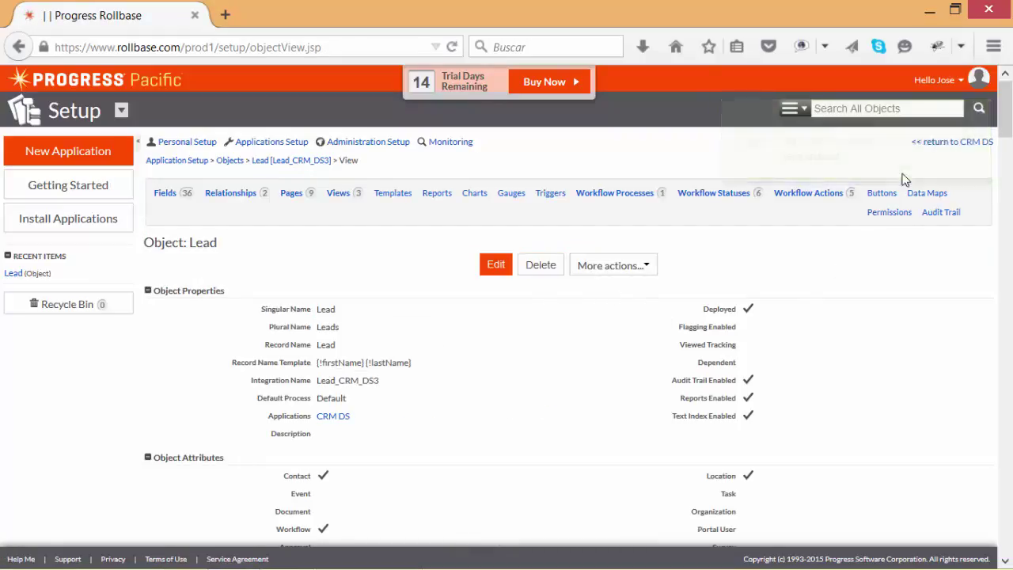
Return to the CRM DS application and open the lead record from Vodafone to view its workflow information
{"action": "left_click", "coordinate": [951, 143]}
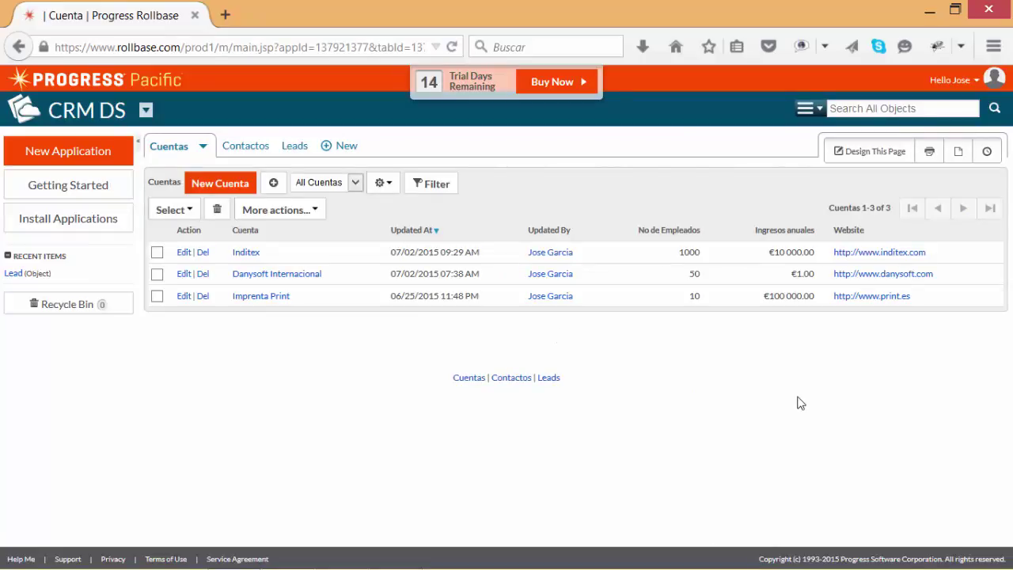
{"action": "left_click", "coordinate": [297, 149]}
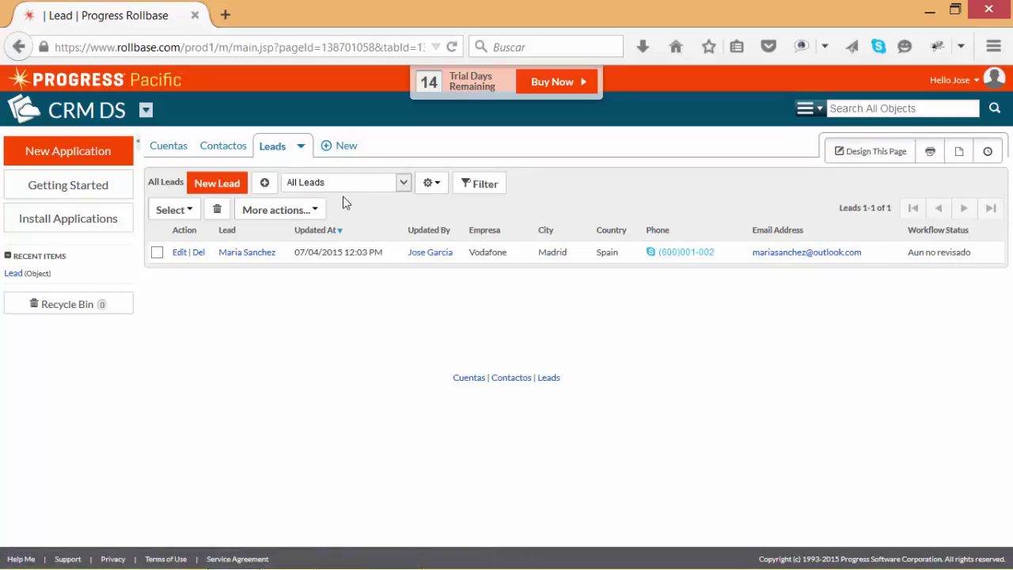
{"action": "left_click", "coordinate": [240, 255]}
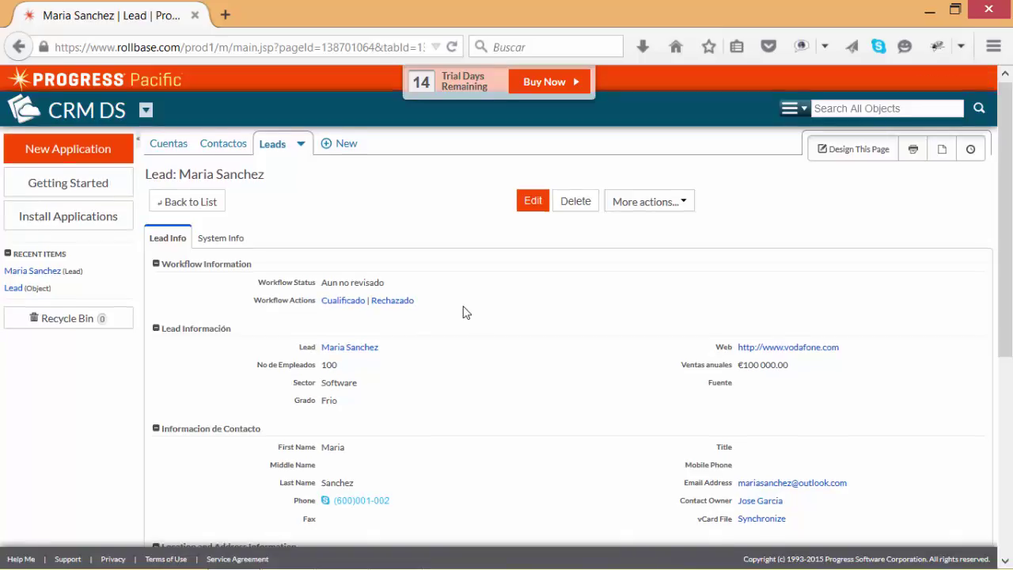
Change the Vodafone lead's workflow status to Cualificado without a comment and save the change
{"action": "scroll", "coordinate": [428, 285], "scroll_direction": "down", "scroll_amount": 2}
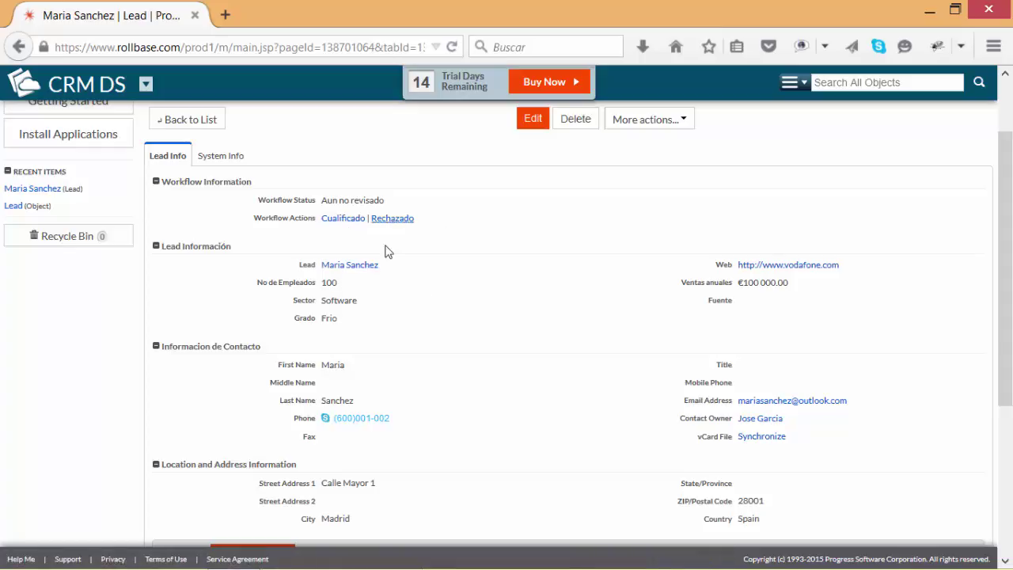
{"action": "left_click", "coordinate": [343, 225]}
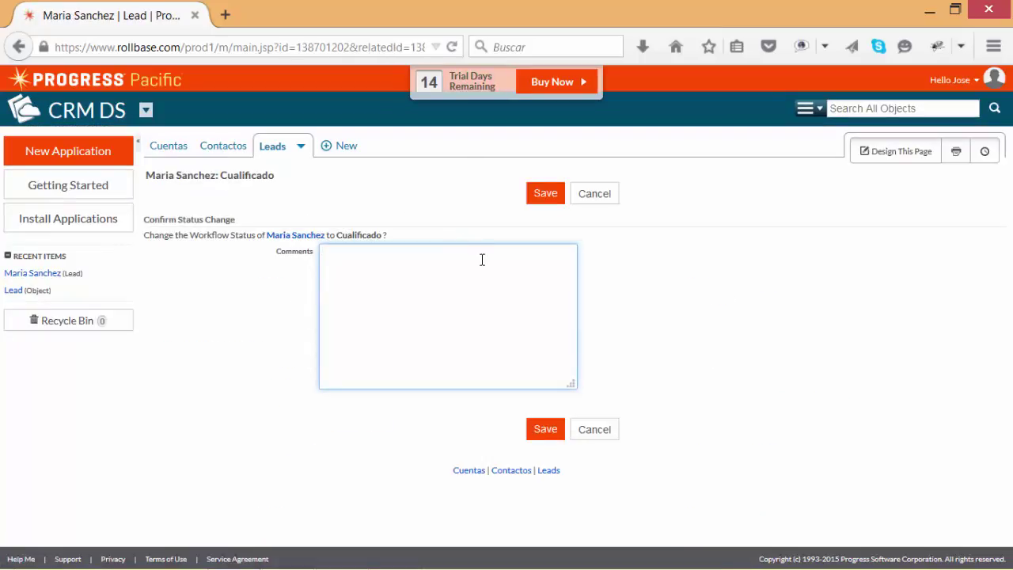
{"action": "left_click", "coordinate": [511, 264]}
{"action": "left_click", "coordinate": [542, 195]}
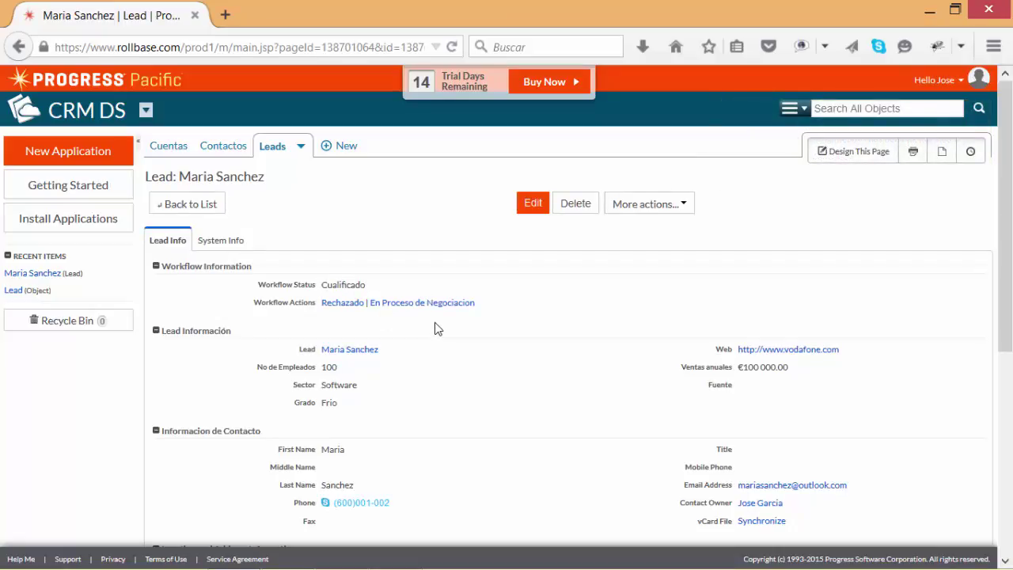
Move the lead to En Proceso de Negociacion with the comment "Le he enviado información y precios..." and save the status change
{"action": "left_click", "coordinate": [393, 305]}
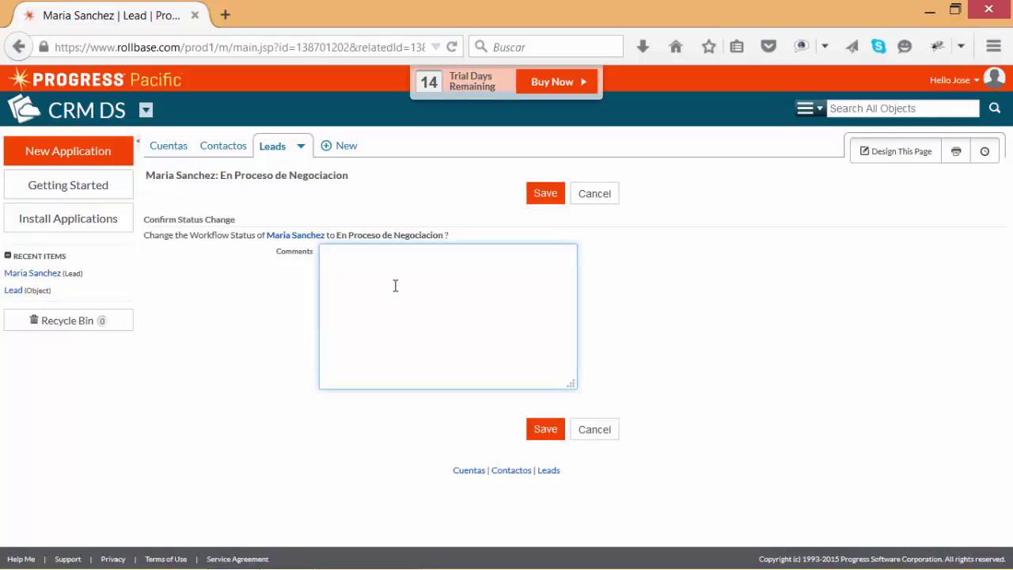
{"action": "type", "text": "Leñ h"}
{"action": "key", "text": "BackSpace"}
{"action": "key", "text": "BackSpace"}
{"action": "key", "text": "BackSpace"}
{"action": "type", "text": "he enviado información y precios.."}
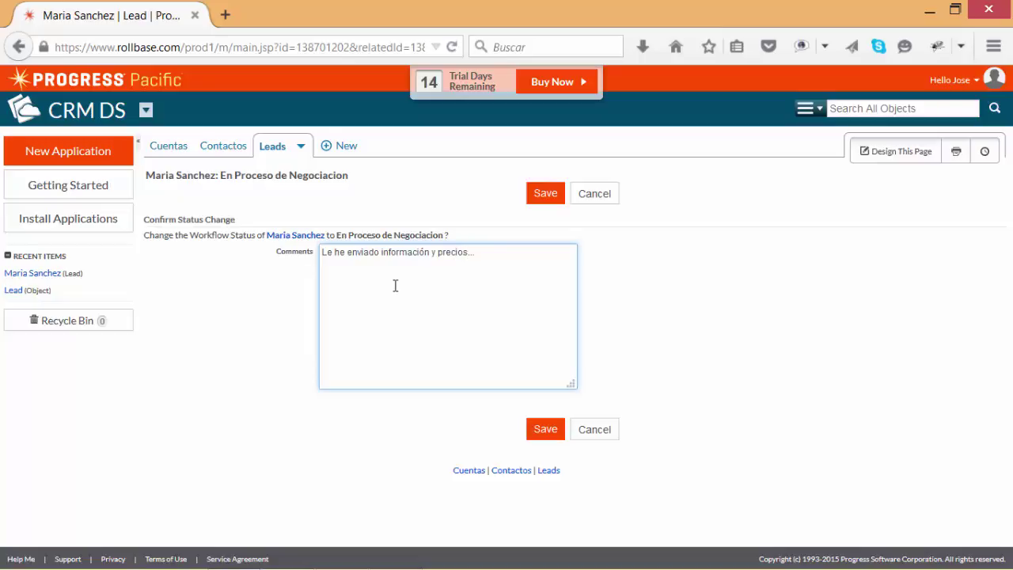
{"action": "left_click", "coordinate": [547, 435]}
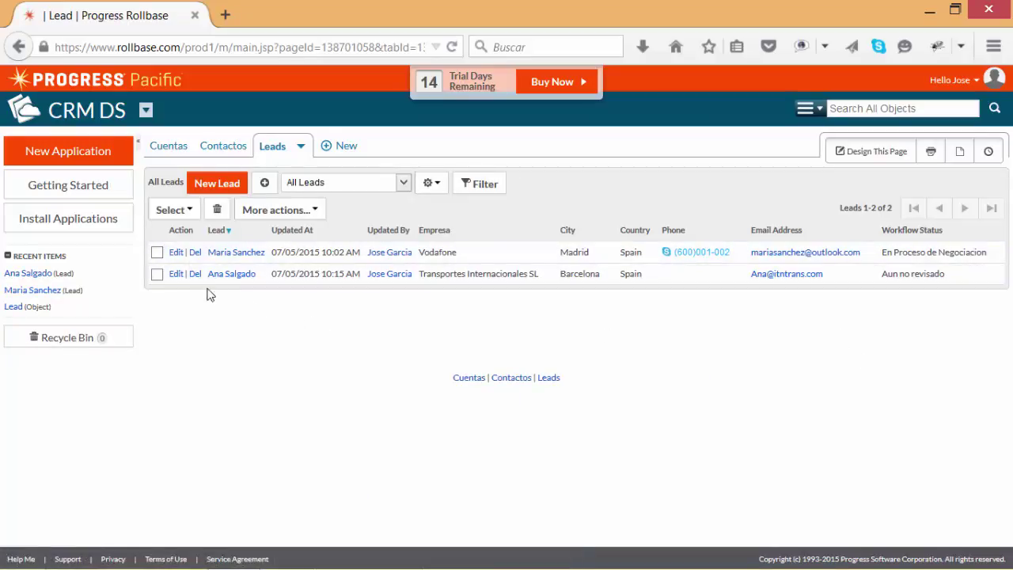
Open the lead from Transportes Internacionales SL and start its conversion into a Cuenta
{"action": "left_click", "coordinate": [231, 274]}
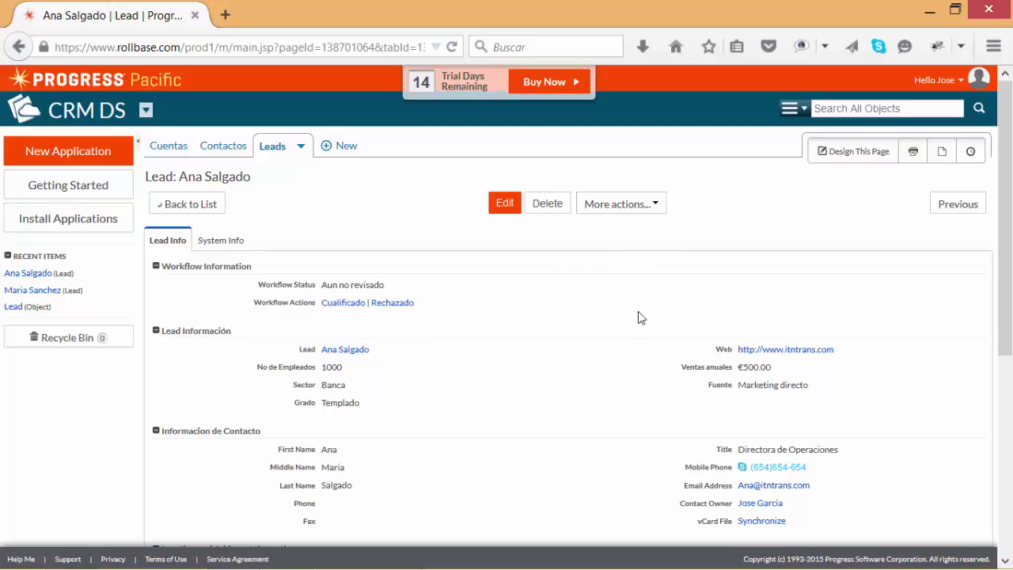
{"action": "left_click", "coordinate": [657, 206]}
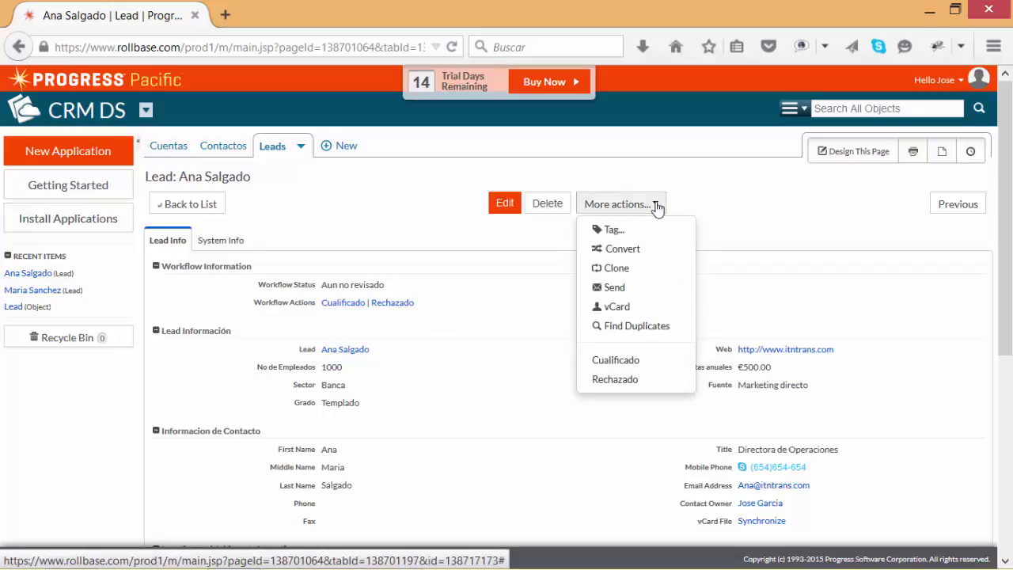
{"action": "left_click", "coordinate": [637, 252]}
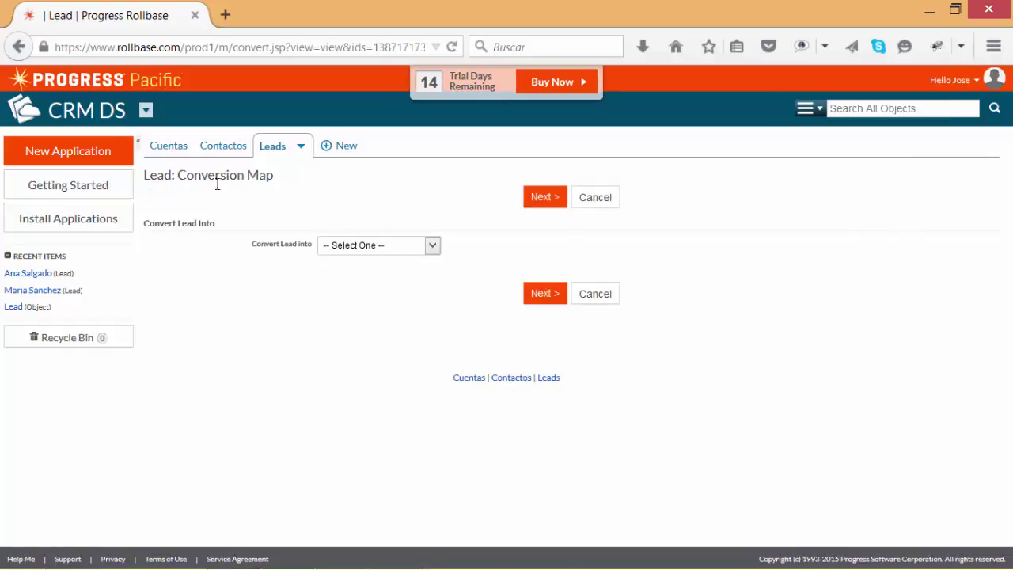
{"action": "left_click", "coordinate": [435, 248]}
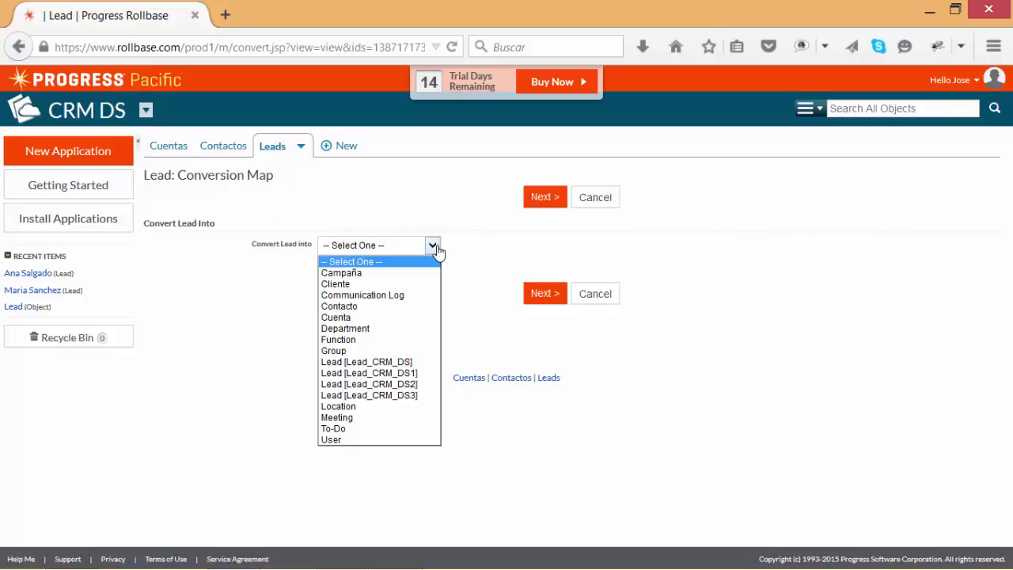
{"action": "left_click", "coordinate": [349, 319]}
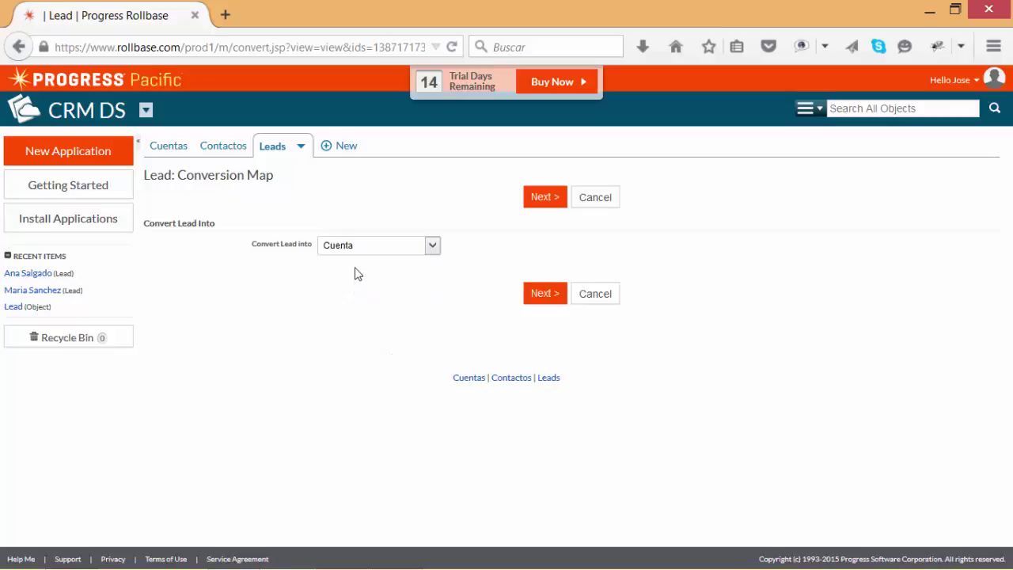
{"action": "left_click", "coordinate": [546, 300]}
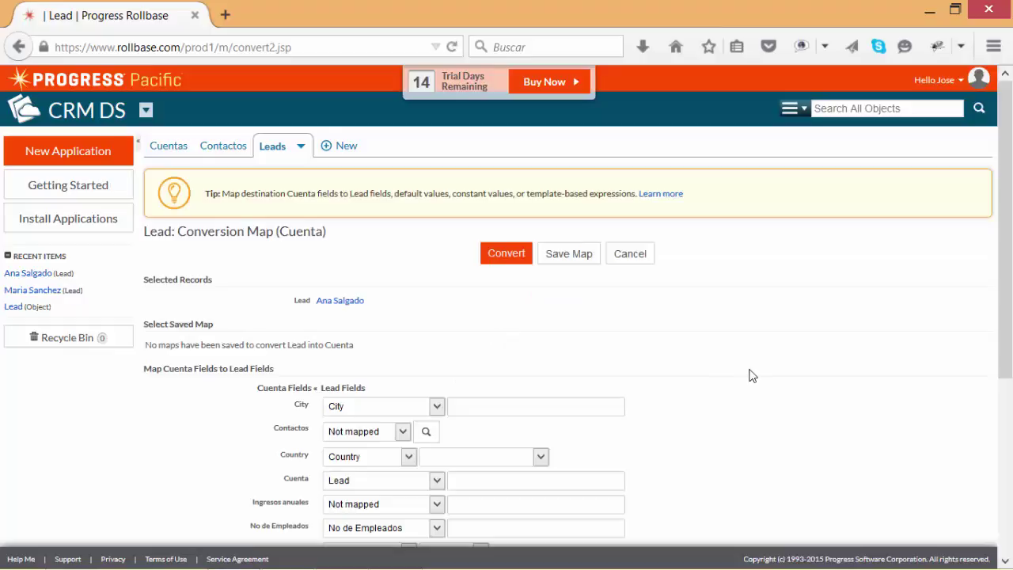
Save the default Lead-to-Cuenta field mapping as a map named "Convertir Lead en Cuenta", and leave without converting the lead
{"action": "scroll", "coordinate": [752, 376], "scroll_direction": "down", "scroll_amount": 2}
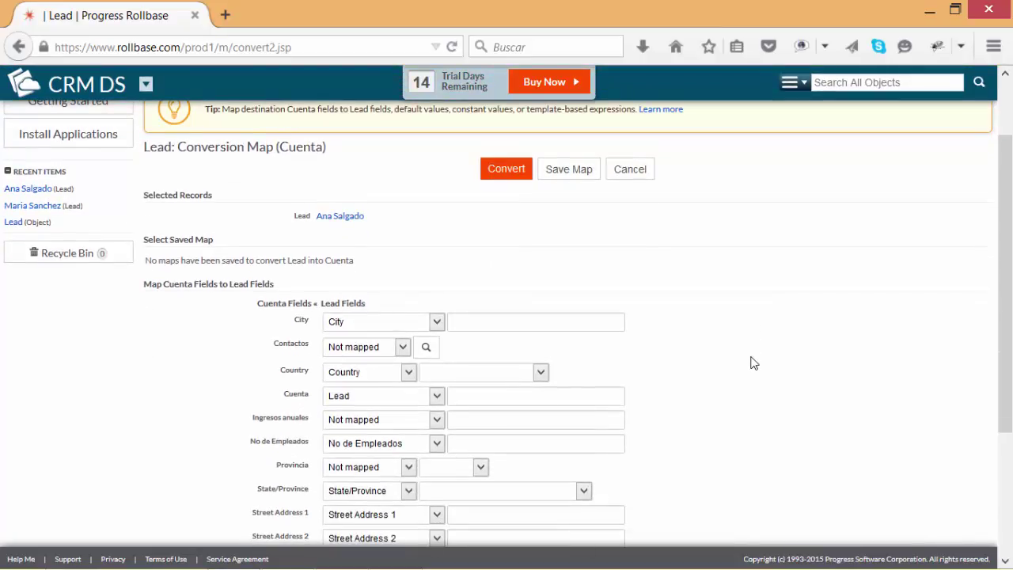
{"action": "scroll", "coordinate": [705, 380], "scroll_direction": "down", "scroll_amount": 4}
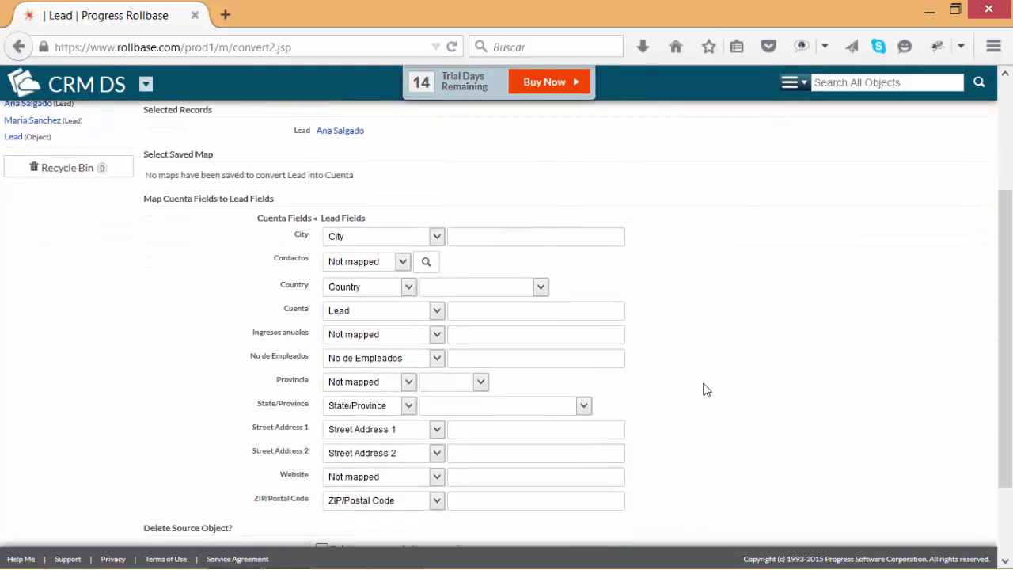
{"action": "scroll", "coordinate": [735, 400], "scroll_direction": "up", "scroll_amount": 4}
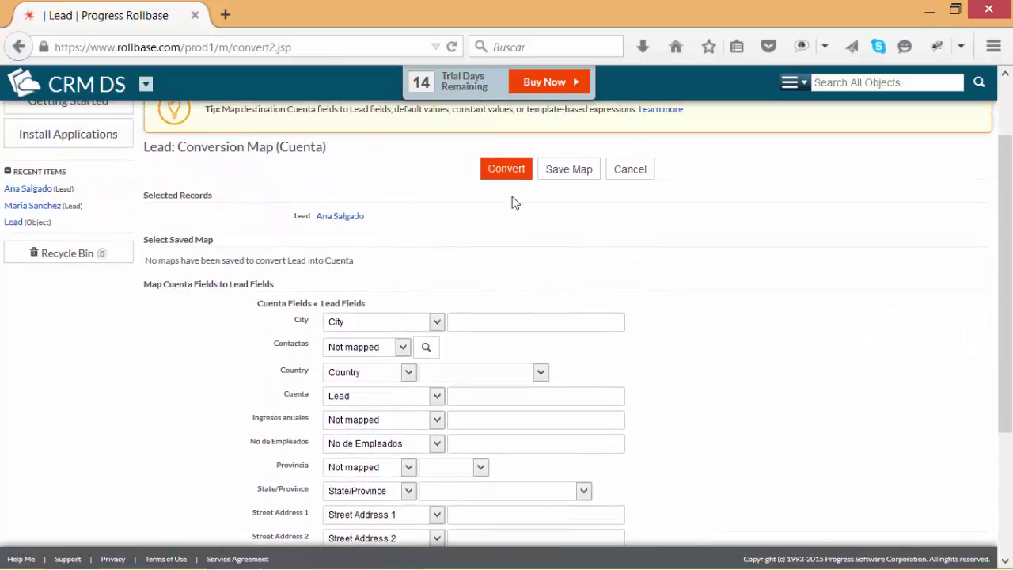
{"action": "left_click", "coordinate": [570, 170]}
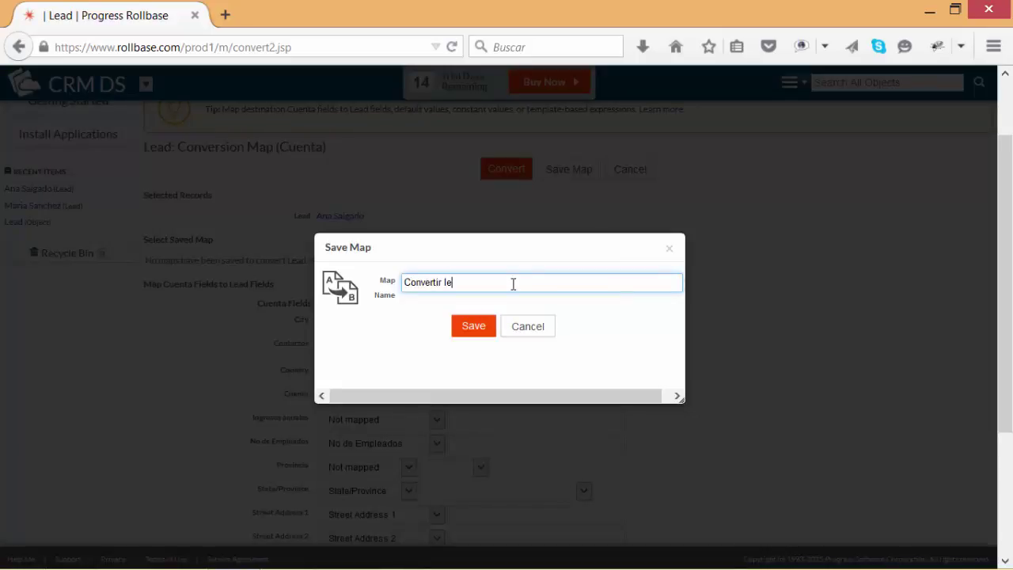
{"action": "type", "text": "Convertir lead en ca"}
{"action": "key", "text": "BackSpace"}
{"action": "key", "text": "BackSpace"}
{"action": "key", "text": "BackSpace"}
{"action": "key", "text": "BackSpace"}
{"action": "key", "text": "BackSpace"}
{"action": "key", "text": "BackSpace"}
{"action": "type", "text": "d en Cuenta"}
{"action": "left_click", "coordinate": [479, 332]}
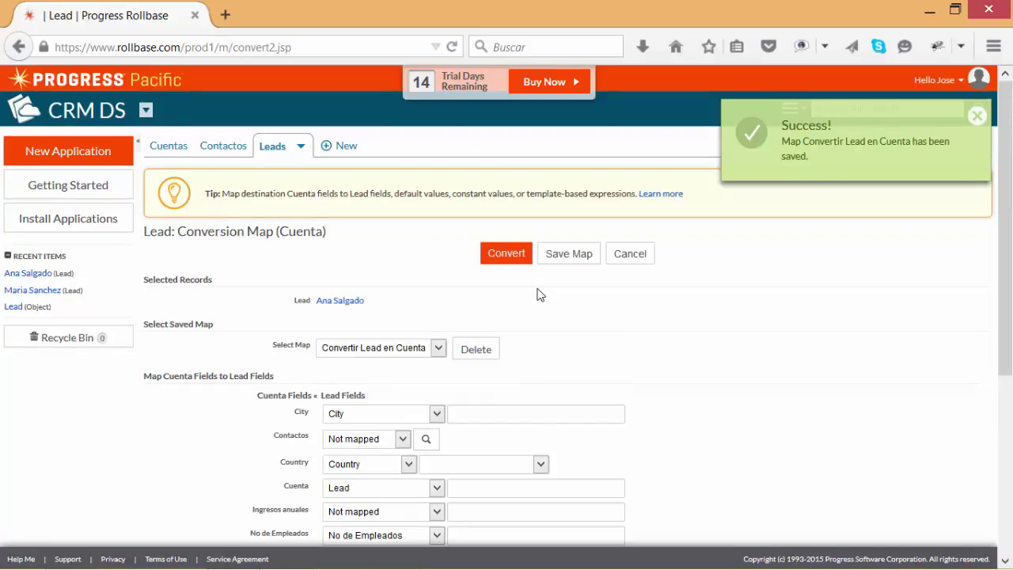
{"action": "left_click", "coordinate": [617, 260]}
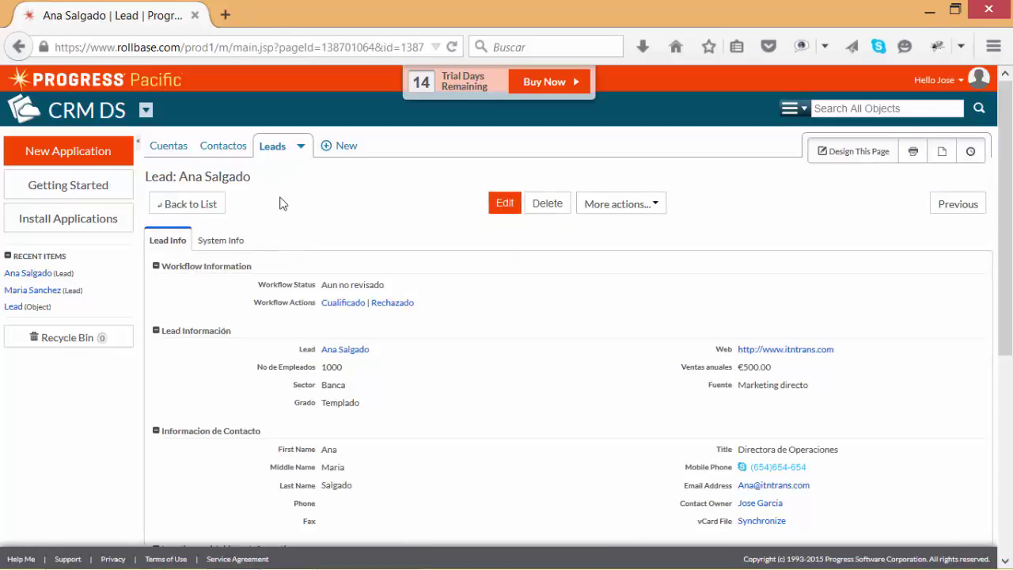
Start a new trigger of type Create New Record in the Lead object definition
{"action": "left_click", "coordinate": [299, 151]}
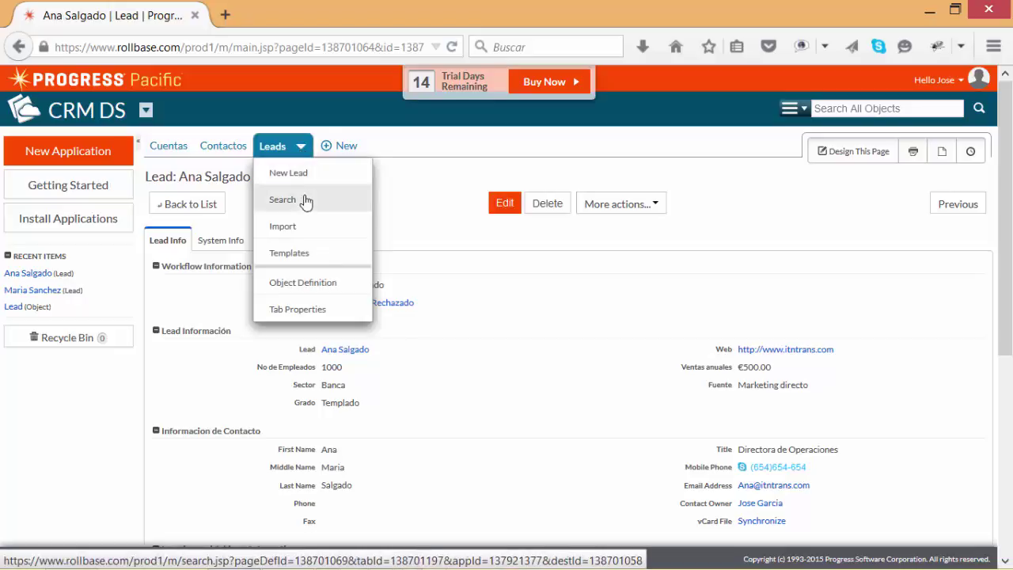
{"action": "left_click", "coordinate": [316, 282]}
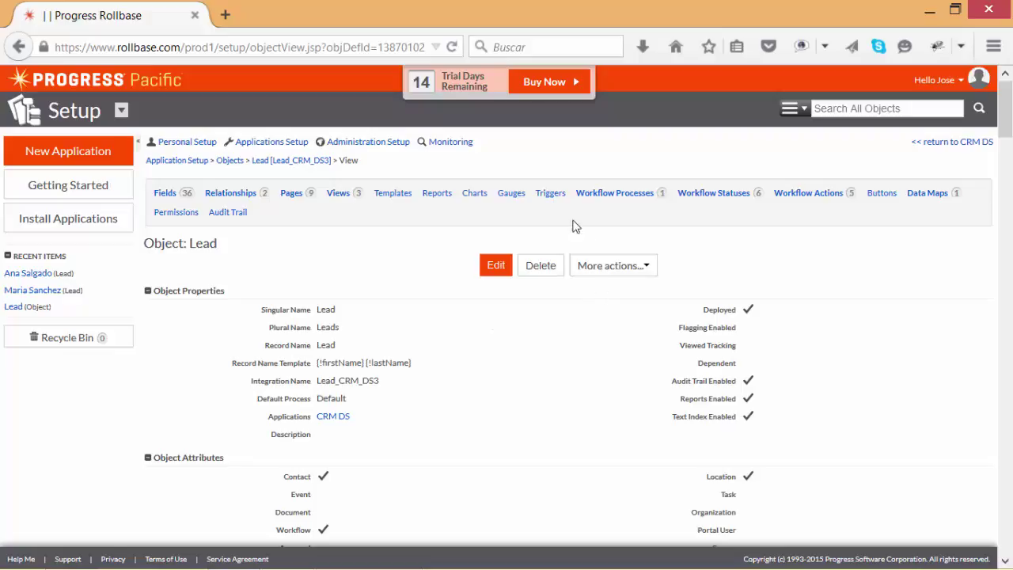
{"action": "left_click", "coordinate": [547, 194]}
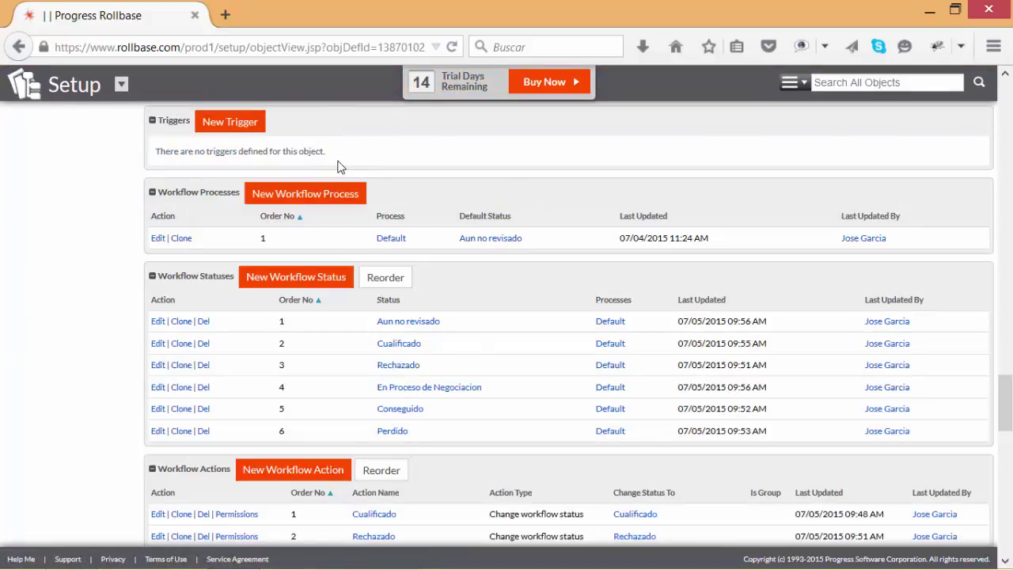
{"action": "left_click", "coordinate": [253, 123]}
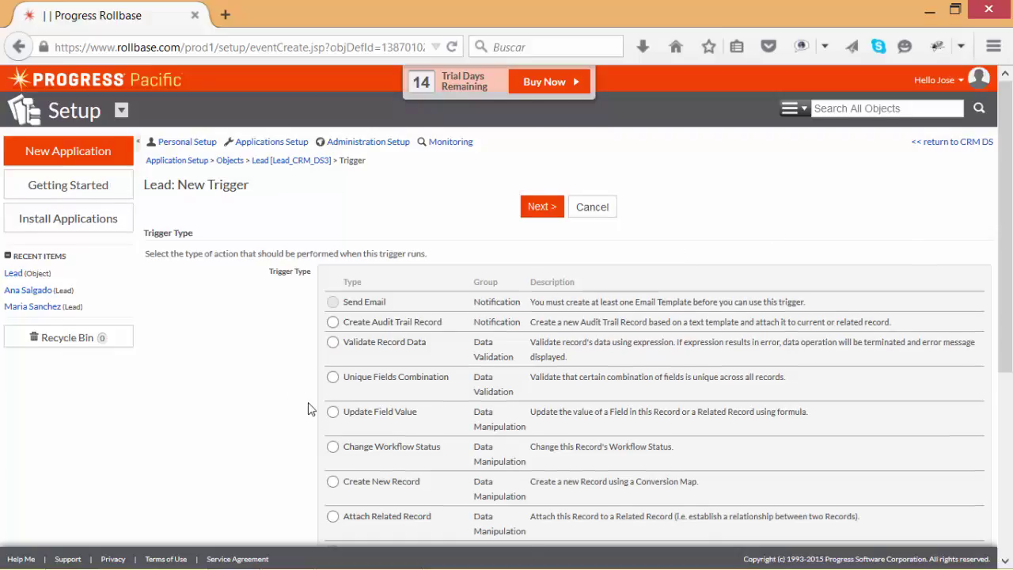
{"action": "scroll", "coordinate": [308, 409], "scroll_direction": "down", "scroll_amount": 5}
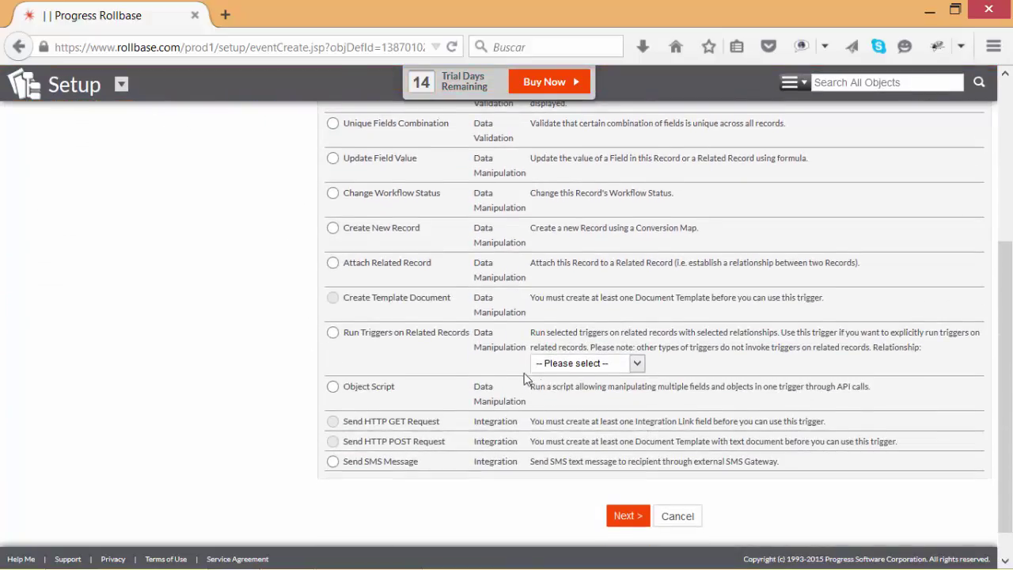
{"action": "scroll", "coordinate": [521, 373], "scroll_direction": "up", "scroll_amount": 4}
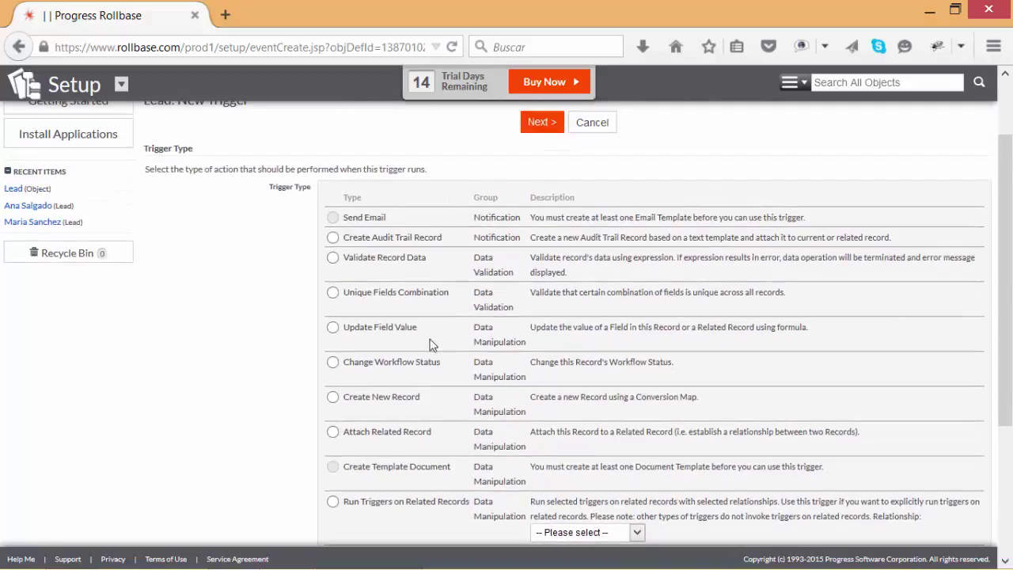
{"action": "left_click", "coordinate": [333, 397]}
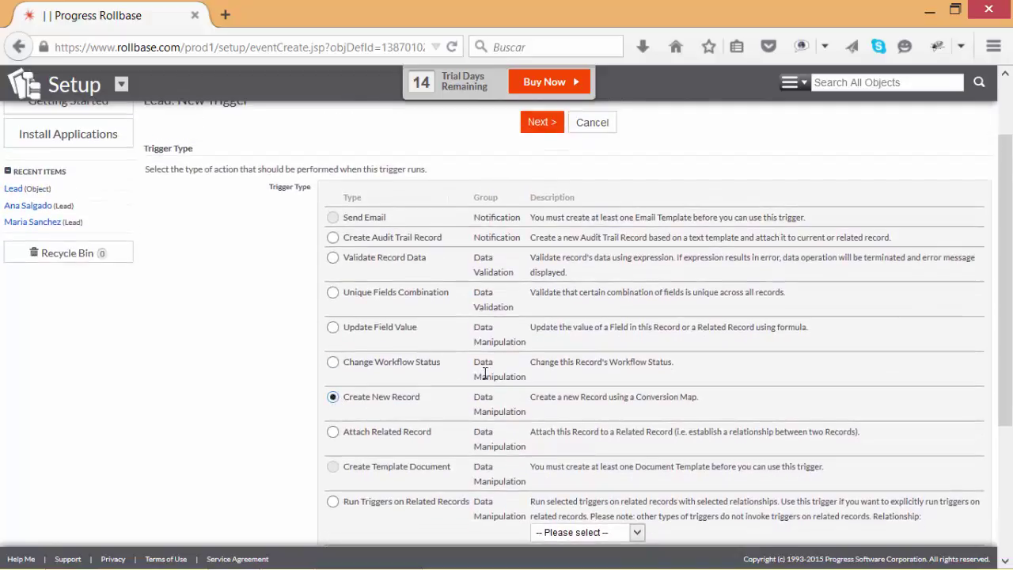
{"action": "left_click", "coordinate": [542, 127]}
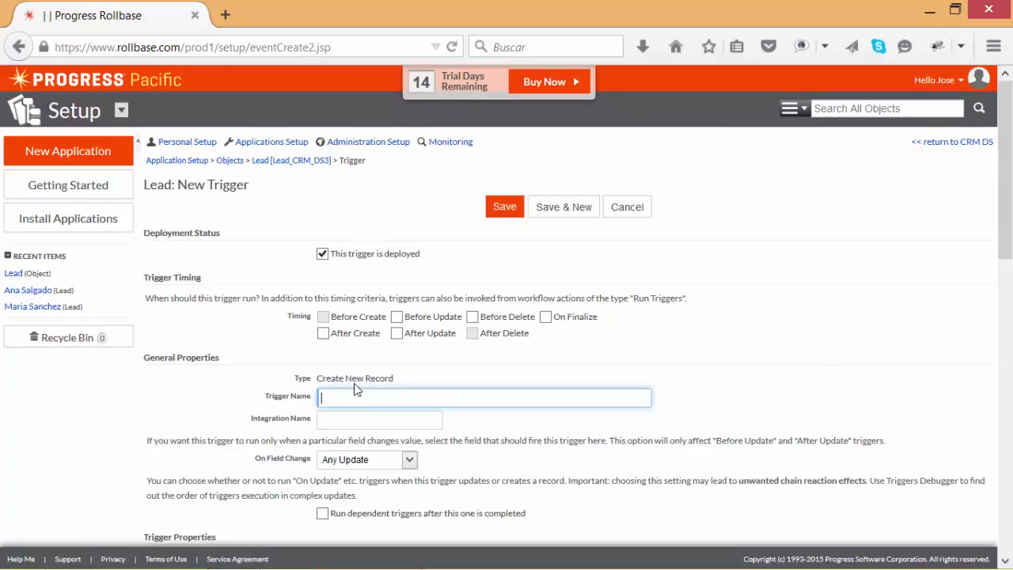
Name the trigger "Crear Cuenta desde Lead" and set its timing to After Create and After Update
{"action": "type", "text": "Crear Cuenta desde Lead"}
{"action": "left_click", "coordinate": [323, 334]}
{"action": "left_click", "coordinate": [397, 336]}
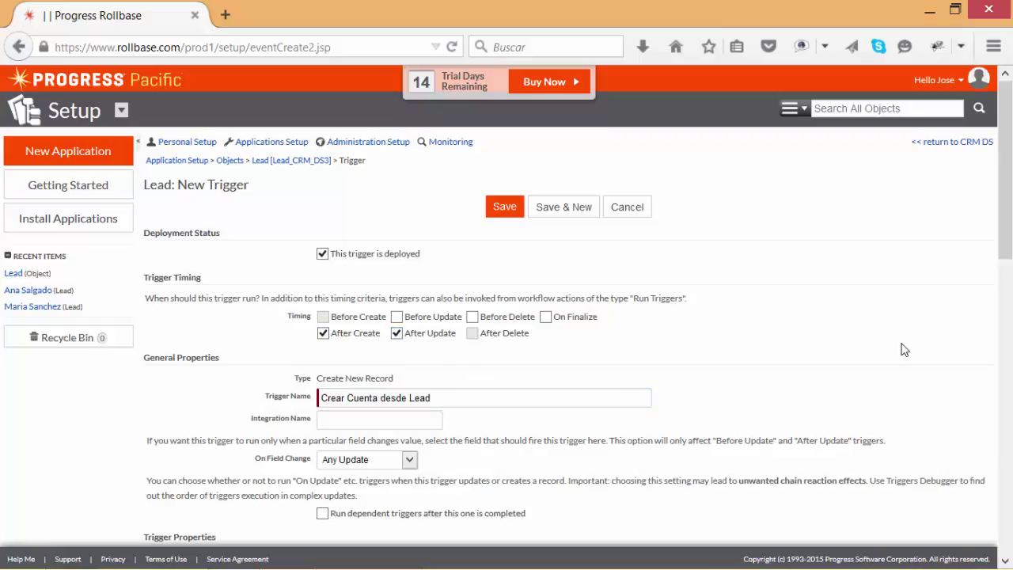
Assign the "Convertir Lead en Cuenta [Cuenta]" conversion map to the trigger
{"action": "scroll", "coordinate": [459, 392], "scroll_direction": "down", "scroll_amount": 1}
{"action": "scroll", "coordinate": [455, 393], "scroll_direction": "down", "scroll_amount": 5}
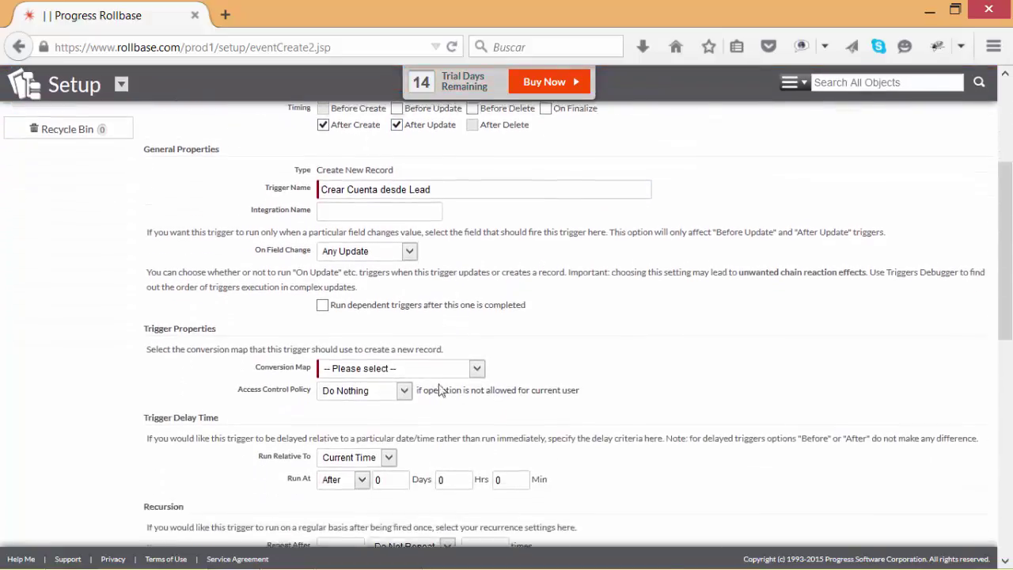
{"action": "left_click", "coordinate": [477, 323]}
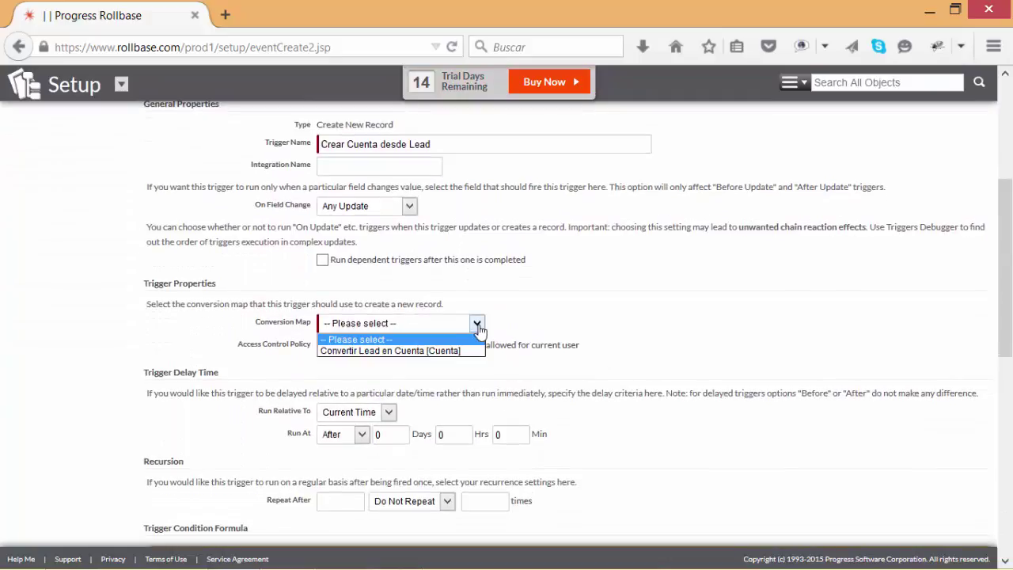
{"action": "left_click", "coordinate": [392, 352]}
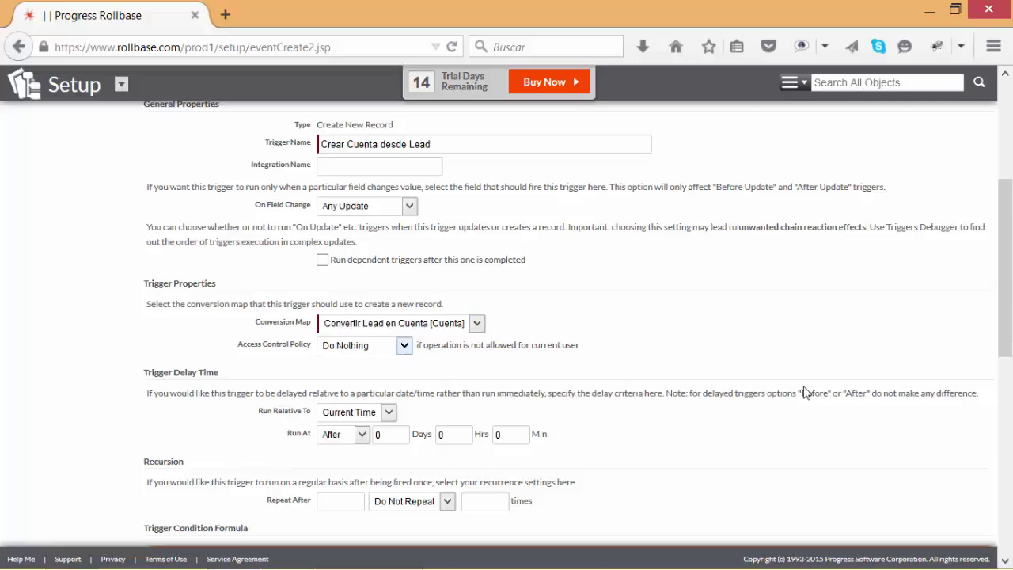
Generate the Workflow Status [code] token of the Lead object in the template helper for the trigger condition formula
{"action": "scroll", "coordinate": [382, 364], "scroll_direction": "down", "scroll_amount": 5}
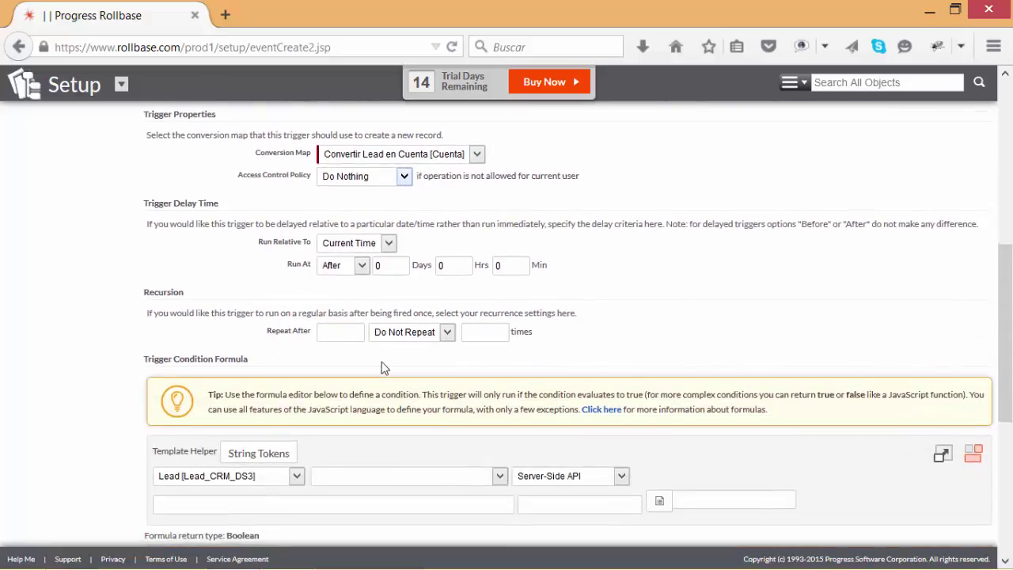
{"action": "scroll", "coordinate": [381, 360], "scroll_direction": "down", "scroll_amount": 1}
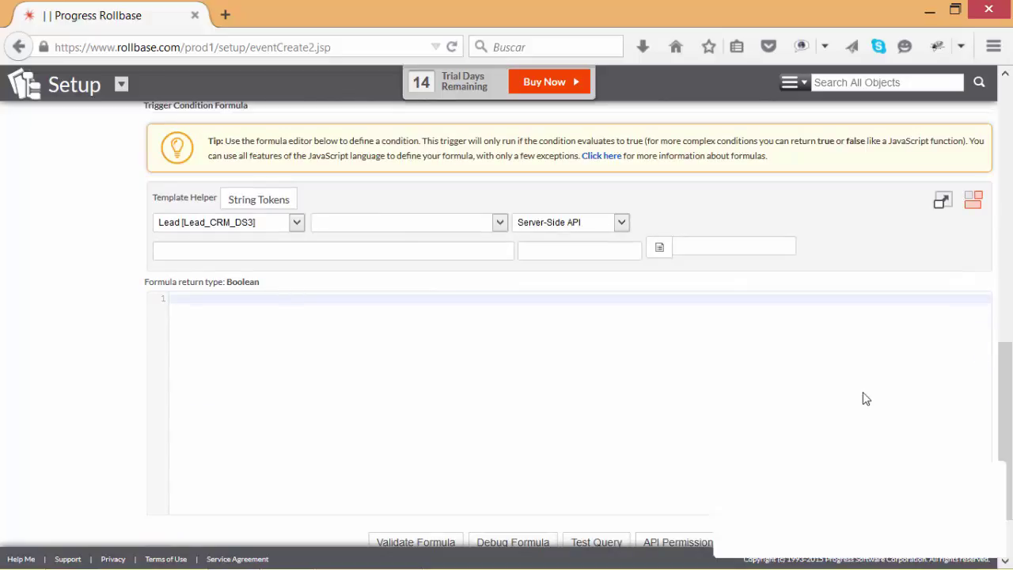
{"action": "left_click", "coordinate": [499, 222]}
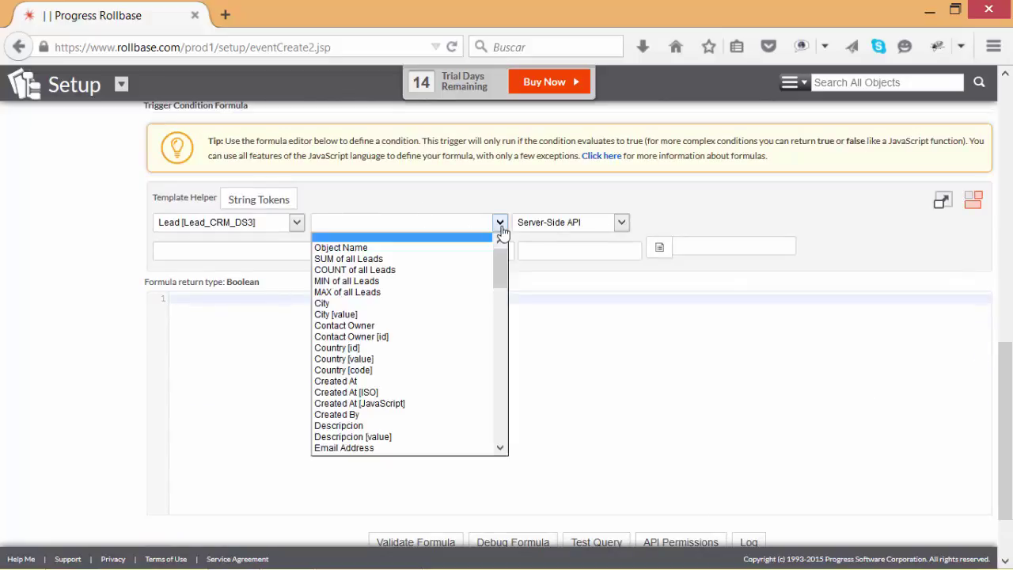
{"action": "scroll", "coordinate": [500, 317], "scroll_direction": "down", "scroll_amount": 3}
{"action": "scroll", "coordinate": [500, 328], "scroll_direction": "down", "scroll_amount": 15}
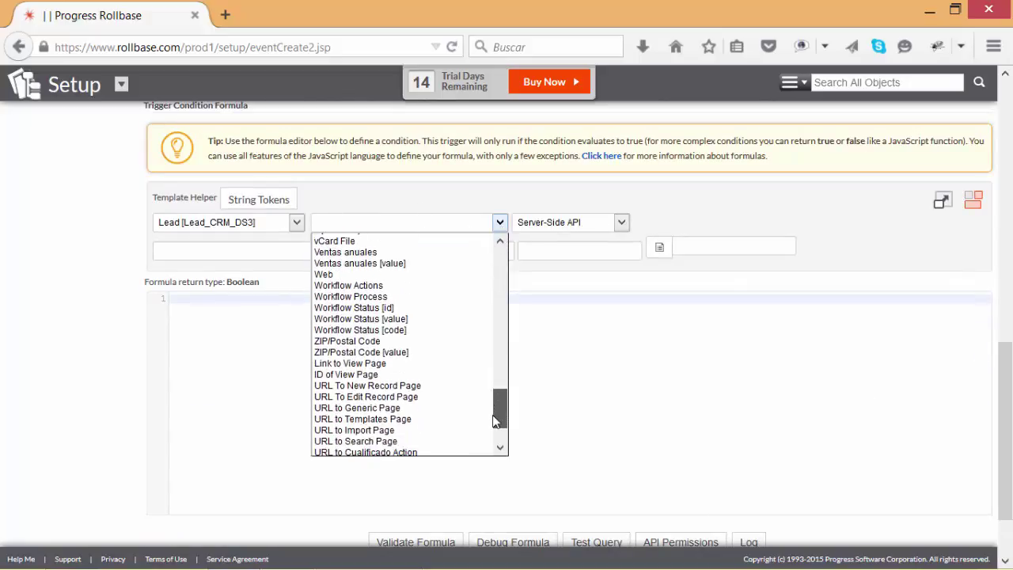
{"action": "left_click", "coordinate": [386, 330]}
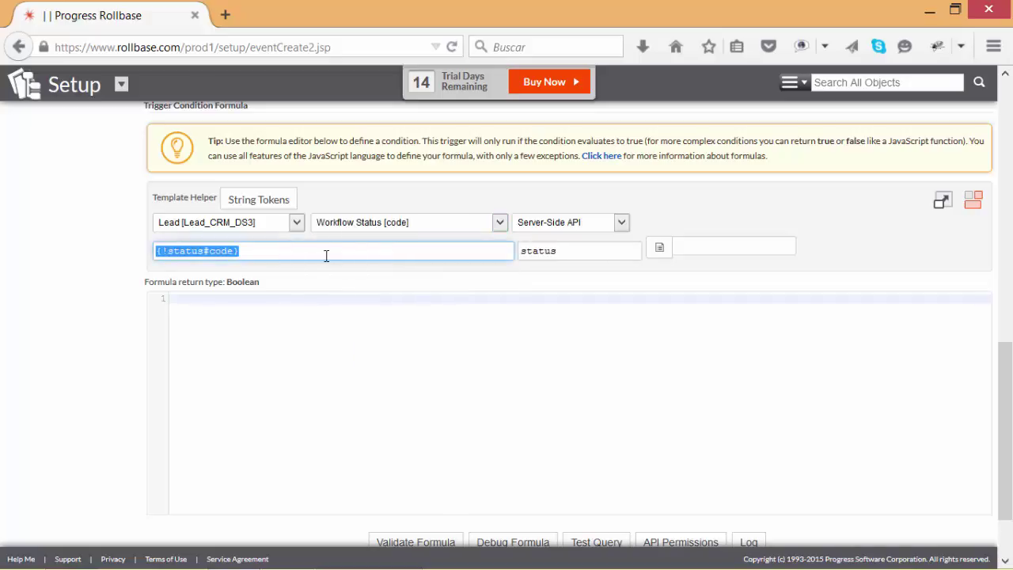
Look up the code of the Conseguido workflow status in the Lead object's status list
{"action": "left_click", "coordinate": [823, 428]}
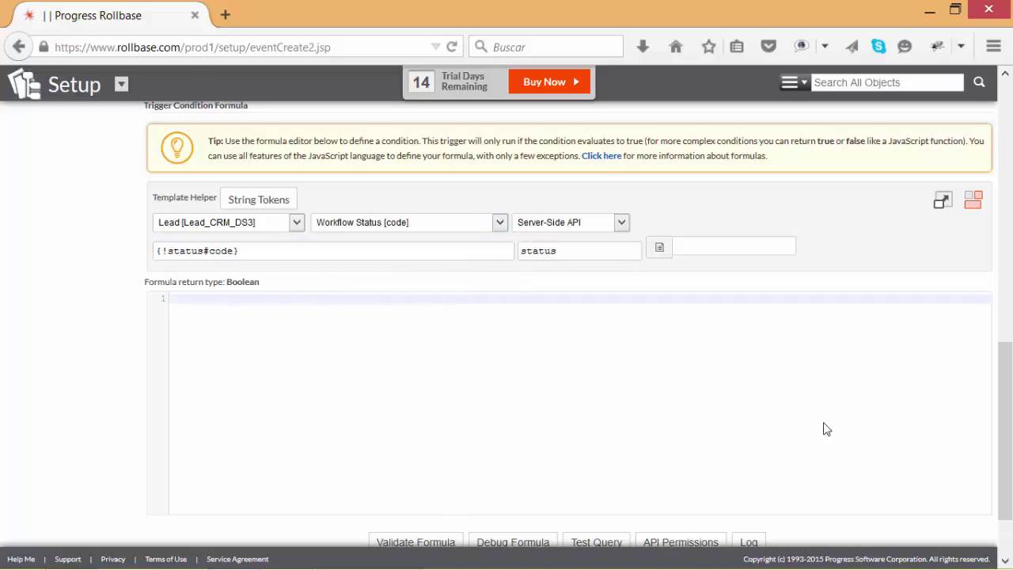
{"action": "left_click", "coordinate": [659, 248]}
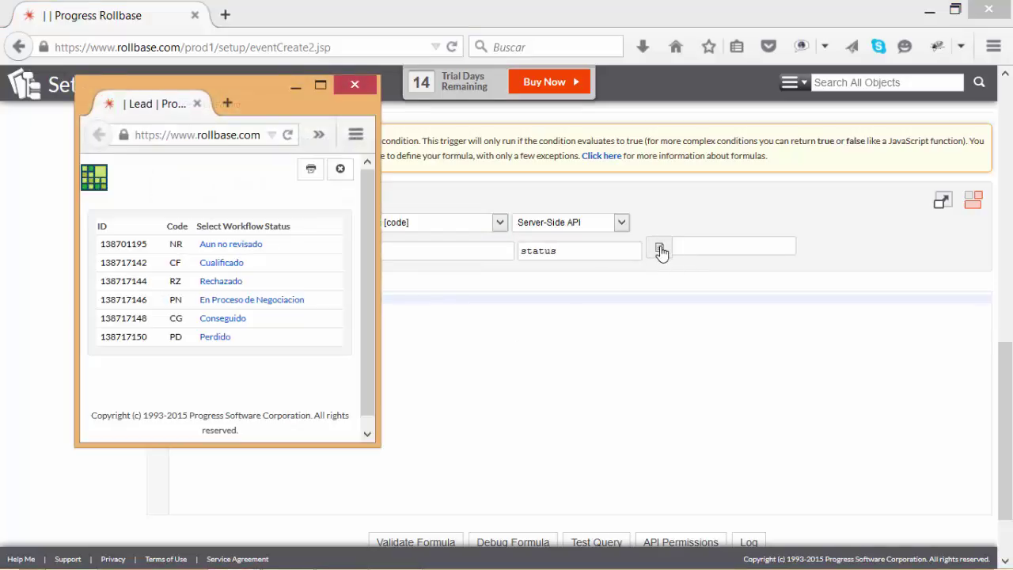
{"action": "double_click", "coordinate": [176, 318]}
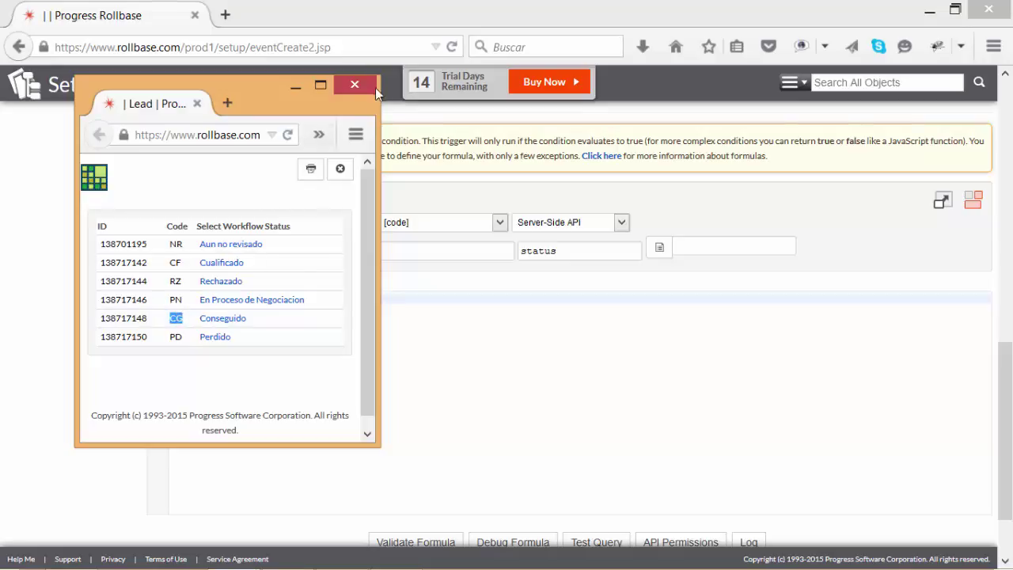
{"action": "left_click", "coordinate": [355, 85]}
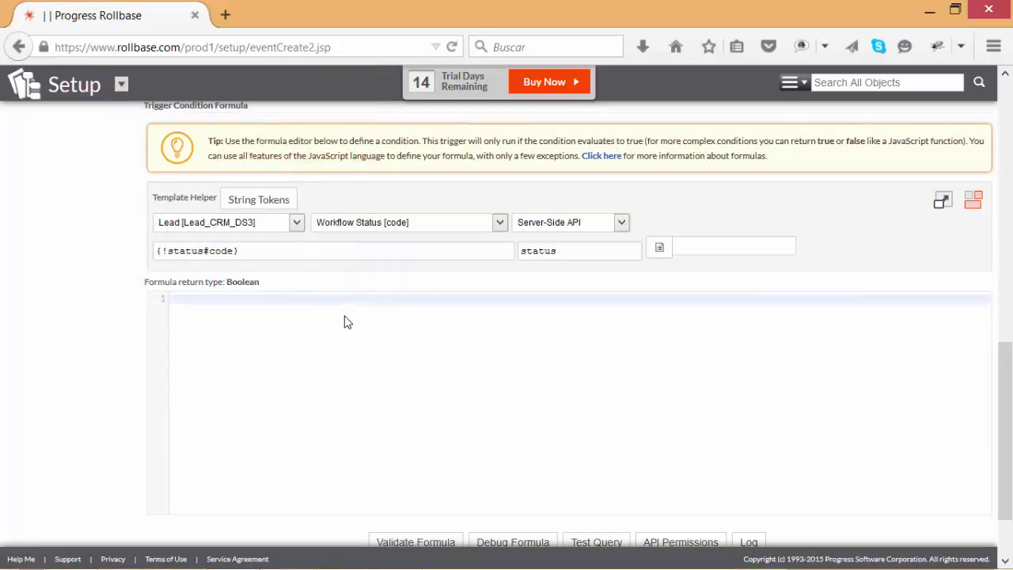
Write the opening condition if ("{!status#code}"==CG) { in the trigger condition formula
{"action": "type", "text": "if (\"!status#code"}
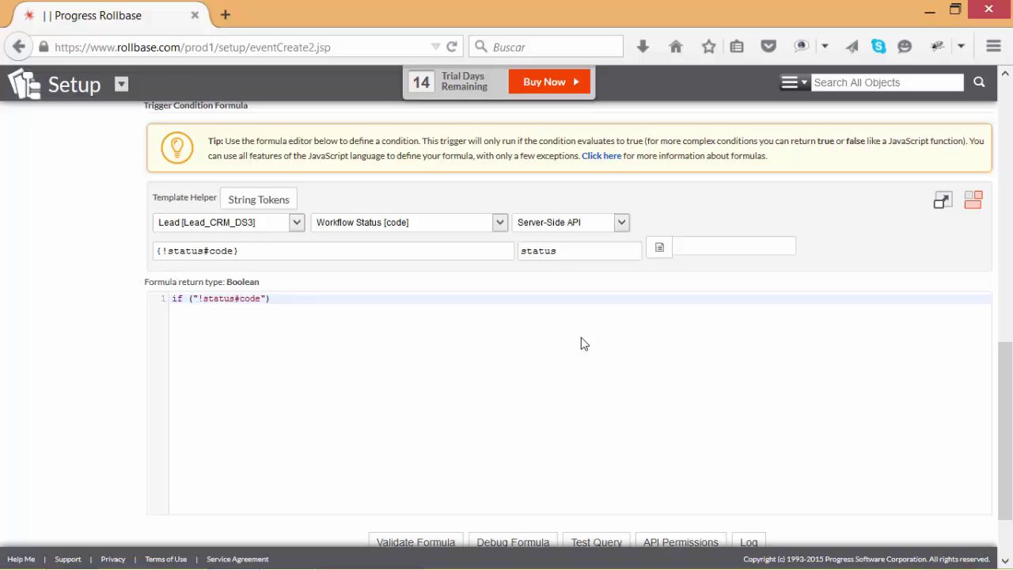
{"action": "type", "text": "{"}
{"action": "key", "text": "Right"}
{"action": "key", "text": "Right"}
{"action": "key", "text": "Right"}
{"action": "key", "text": "Right"}
{"action": "key", "text": "Right"}
{"action": "key", "text": "Right"}
{"action": "key", "text": "Right"}
{"action": "key", "text": "Right"}
{"action": "key", "text": "Right"}
{"action": "type", "text": "}"}
{"action": "key", "text": "End"}
{"action": "type", "text": "==CG"}
{"action": "key", "text": "BackSpace"}
{"action": "type", "text": ") {"}
{"action": "key", "text": "Return"}
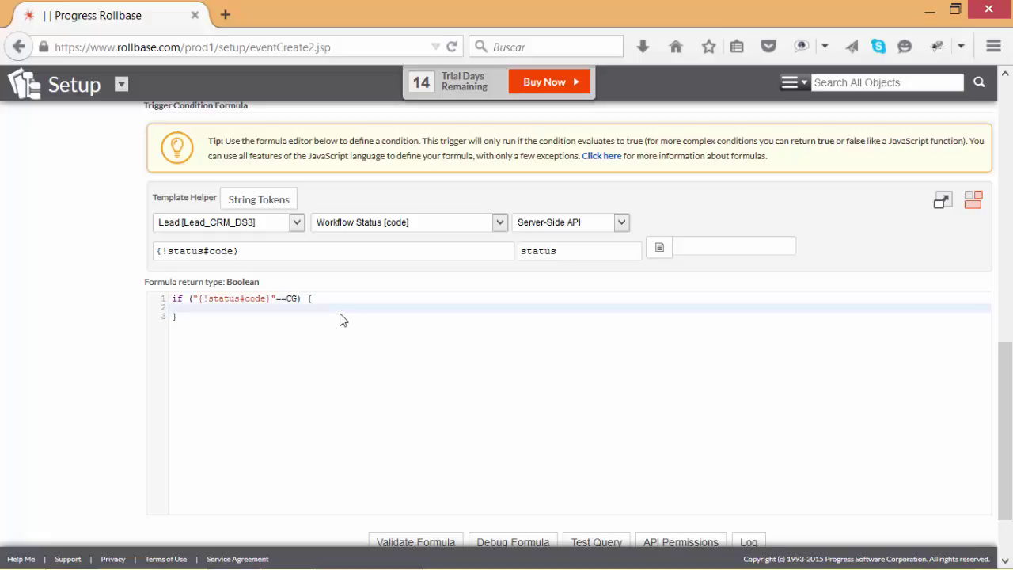
Make the formula return true inside the if block and return false after it
{"action": "type", "text": "return true;"}
{"action": "left_click", "coordinate": [342, 319]}
{"action": "key", "text": "Return"}
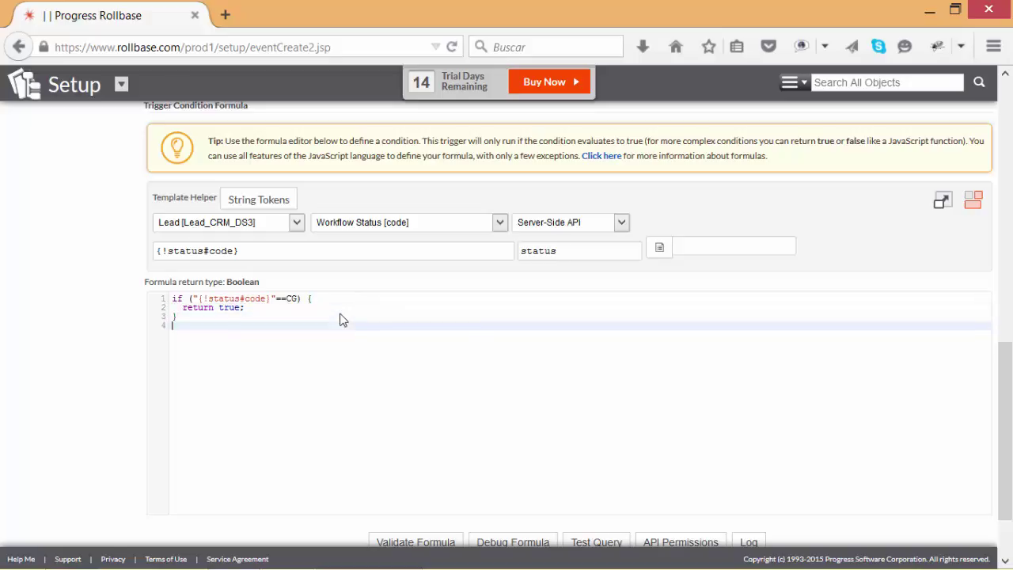
{"action": "type", "text": "return false;"}
Validate the trigger condition formula and check the debug window's lead selector
{"action": "scroll", "coordinate": [395, 379], "scroll_direction": "down", "scroll_amount": 2}
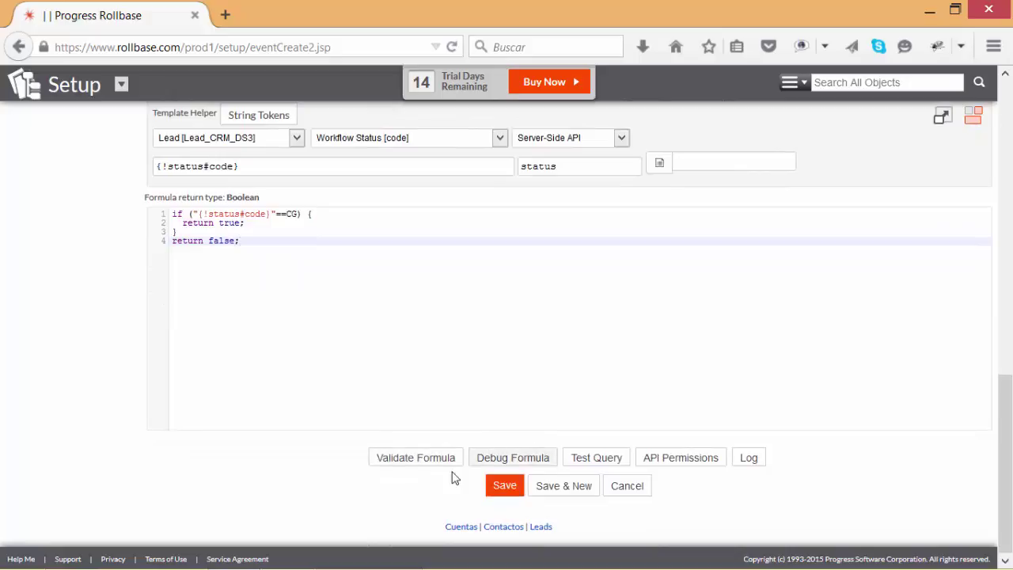
{"action": "left_click", "coordinate": [407, 458]}
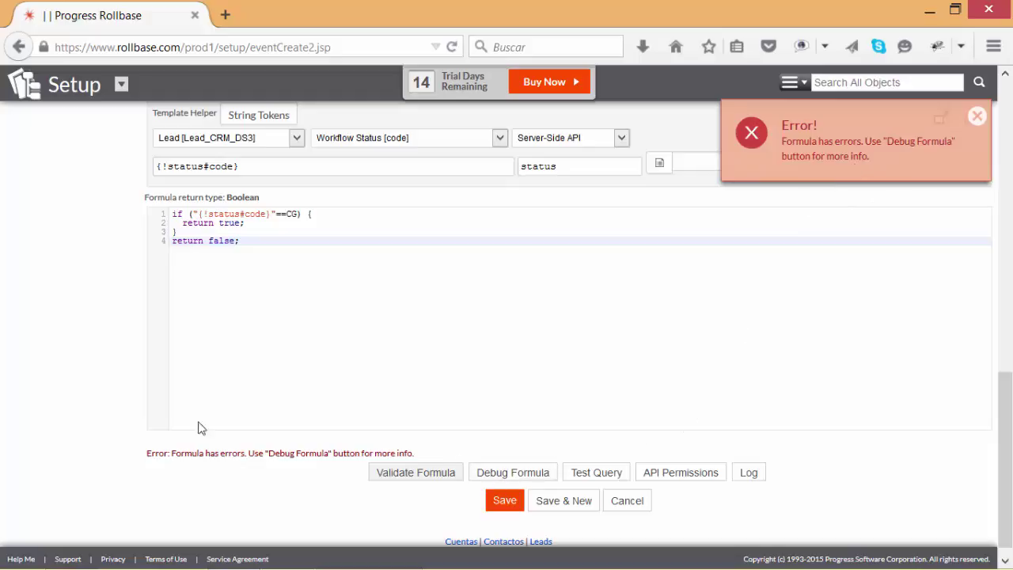
{"action": "left_click", "coordinate": [511, 474]}
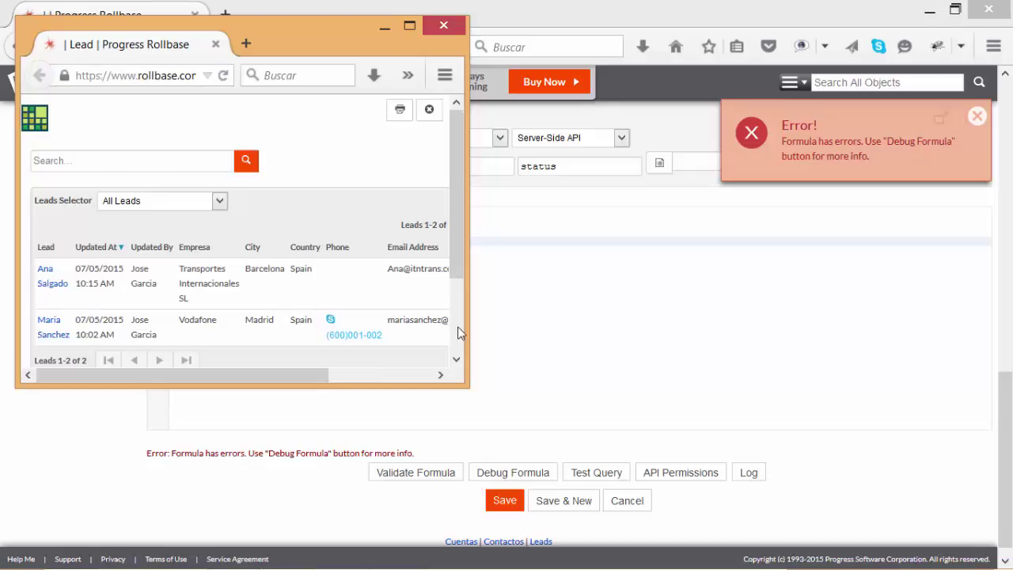
{"action": "scroll", "coordinate": [459, 332], "scroll_direction": "down", "scroll_amount": 3}
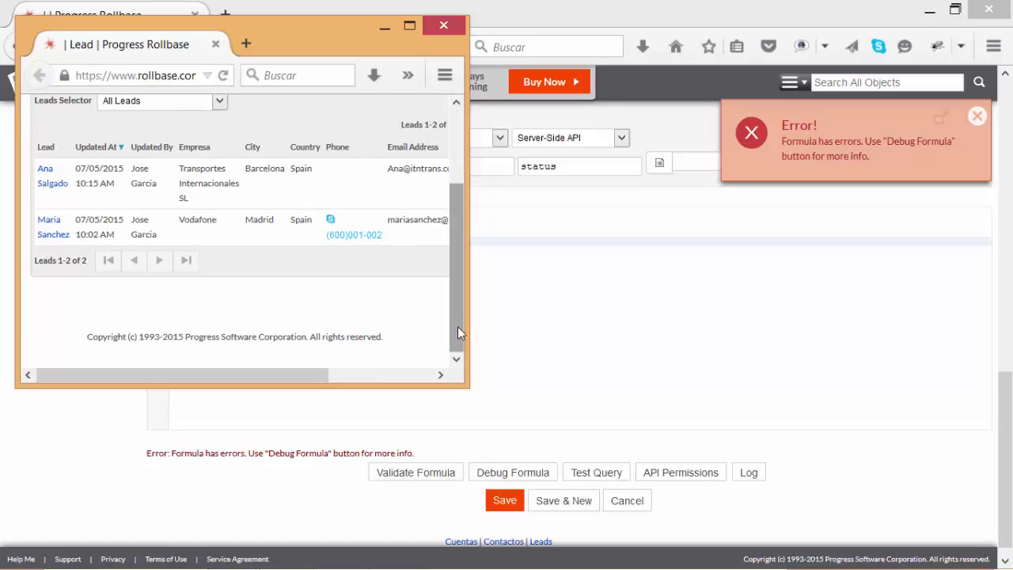
{"action": "scroll", "coordinate": [457, 326], "scroll_direction": "up", "scroll_amount": 3}
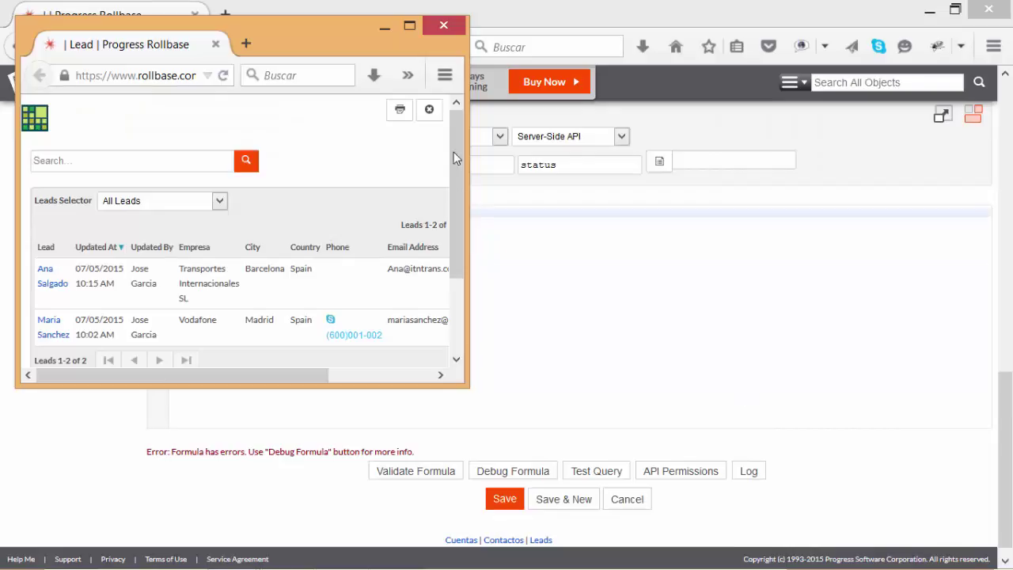
{"action": "left_click", "coordinate": [443, 25]}
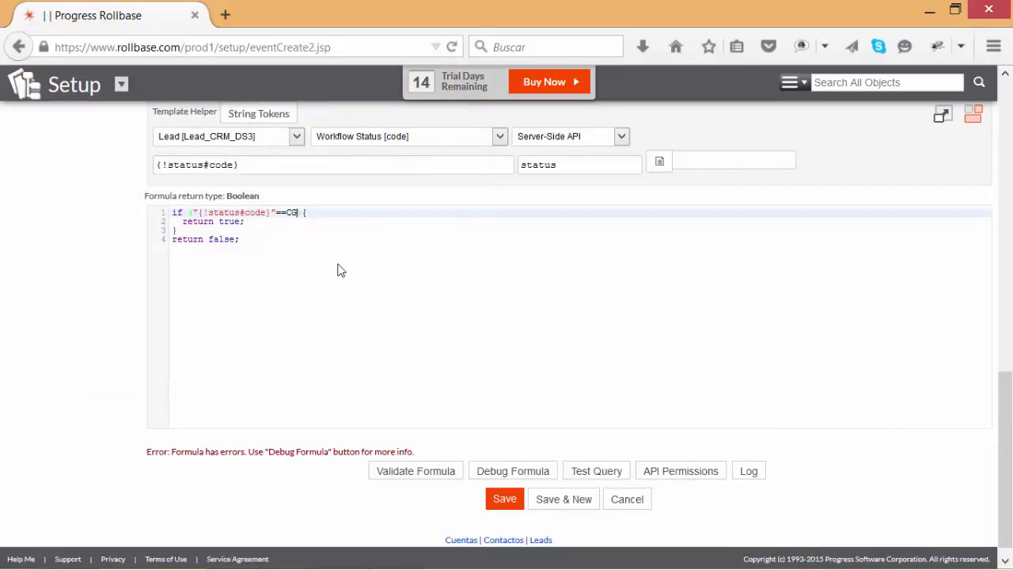
Correct the if condition so it compares the status code with the quoted string "CG"
{"action": "type", "text": "\")"}
{"action": "type", "text": "CG"}
{"action": "key", "text": "BackSpace"}
{"action": "key", "text": "BackSpace"}
{"action": "key", "text": "BackSpace"}
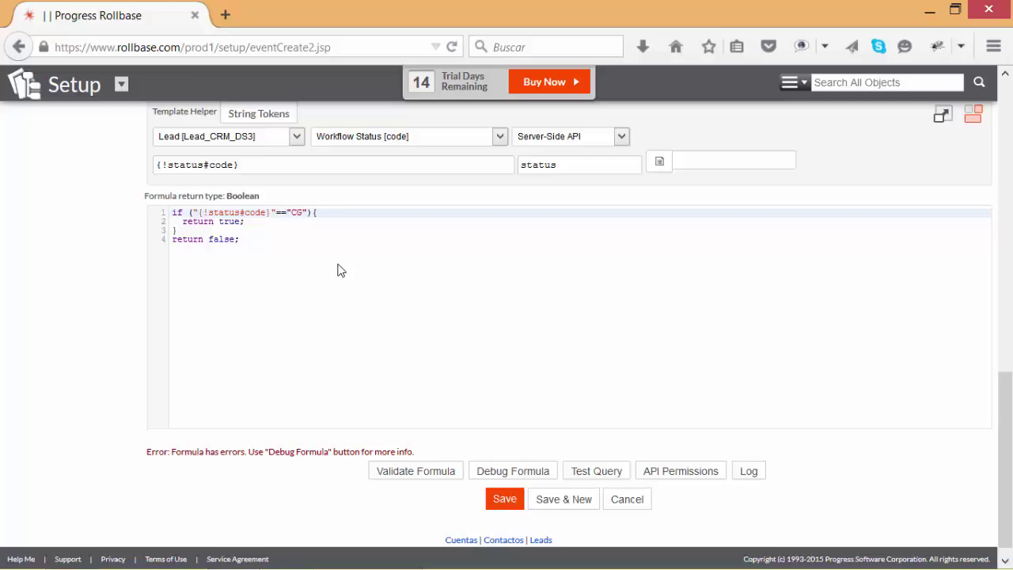
Validate the corrected formula and save the trigger
{"action": "left_click", "coordinate": [422, 475]}
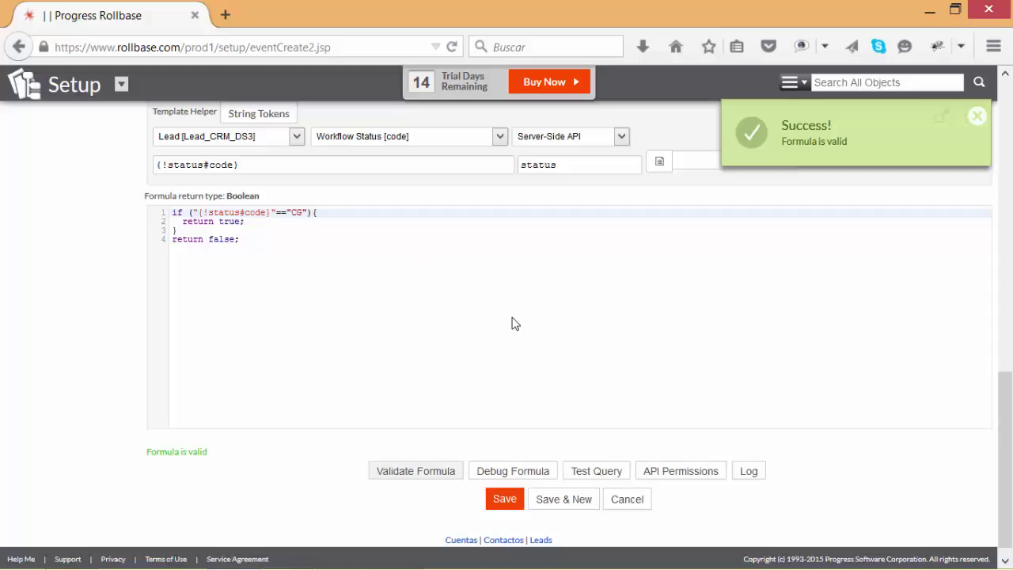
{"action": "left_click", "coordinate": [972, 121]}
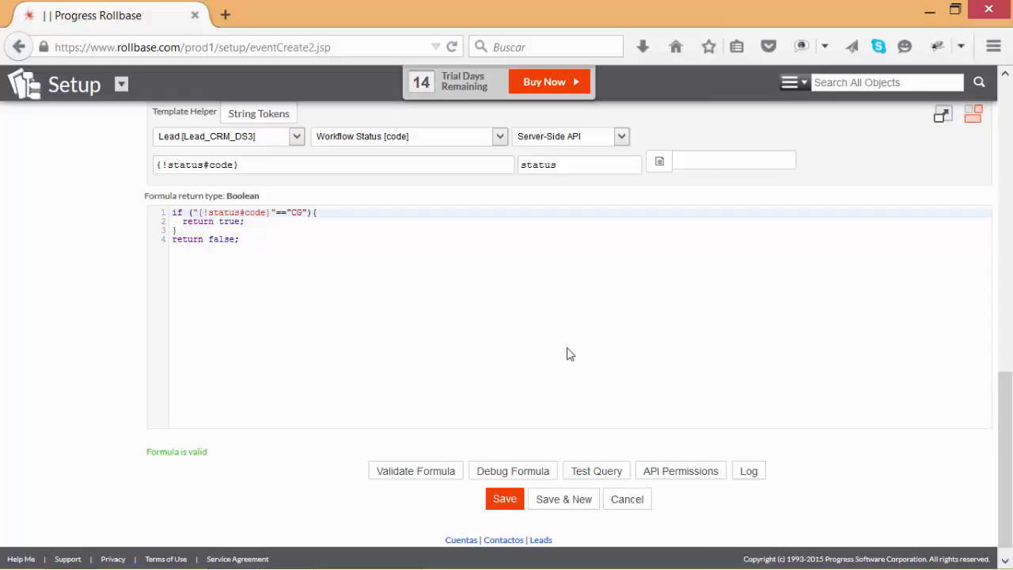
{"action": "left_click", "coordinate": [504, 499]}
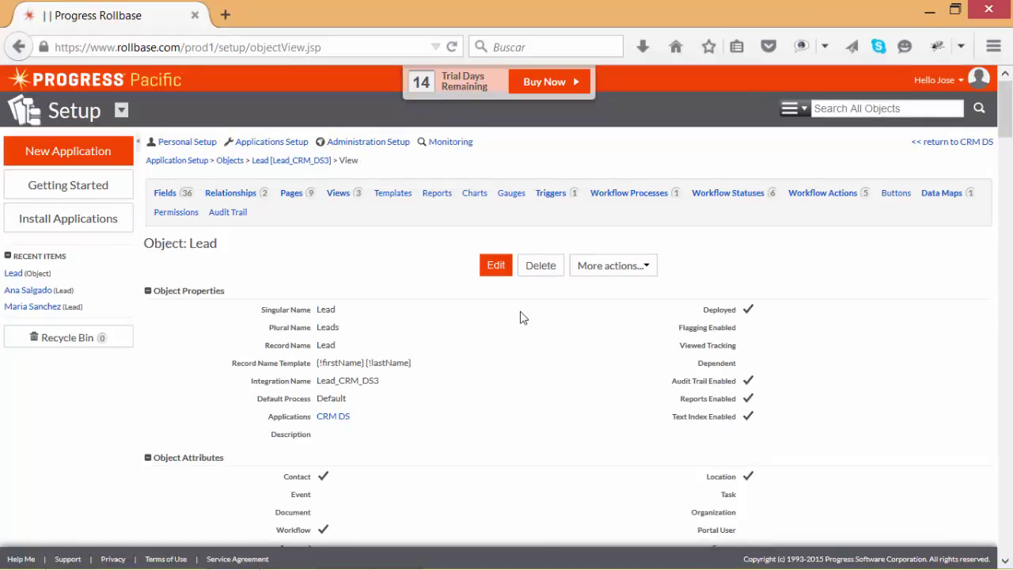
Return to the CRM DS application and open the lead record of the company Vodafone
{"action": "left_click", "coordinate": [941, 143]}
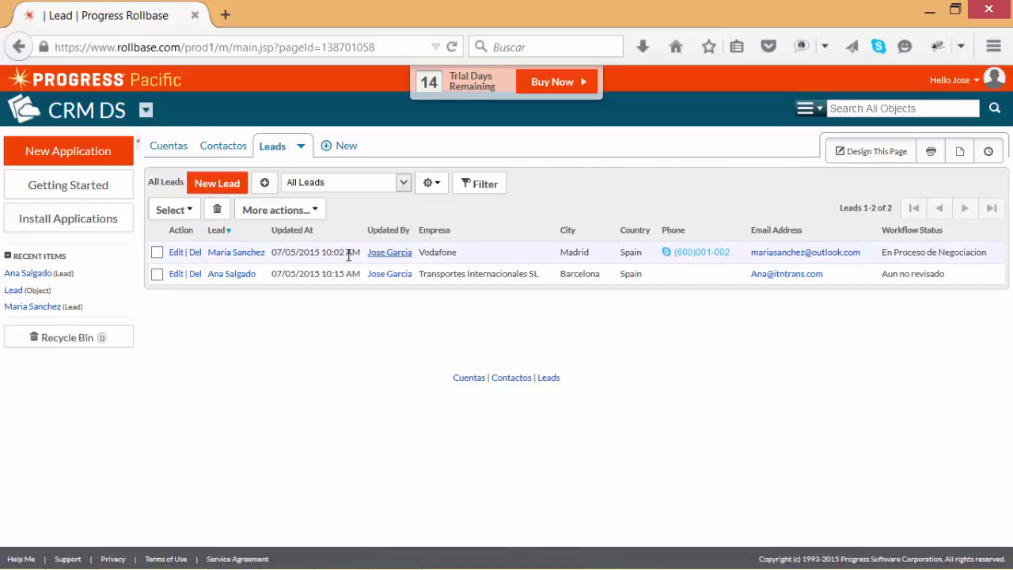
{"action": "left_click", "coordinate": [234, 252]}
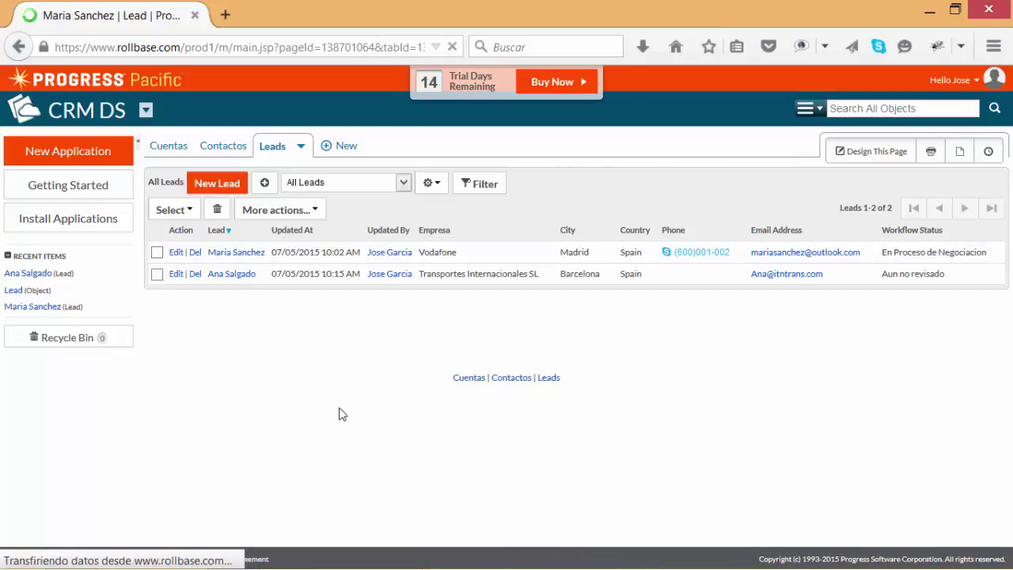
{"action": "scroll", "coordinate": [537, 364], "scroll_direction": "down", "scroll_amount": 4}
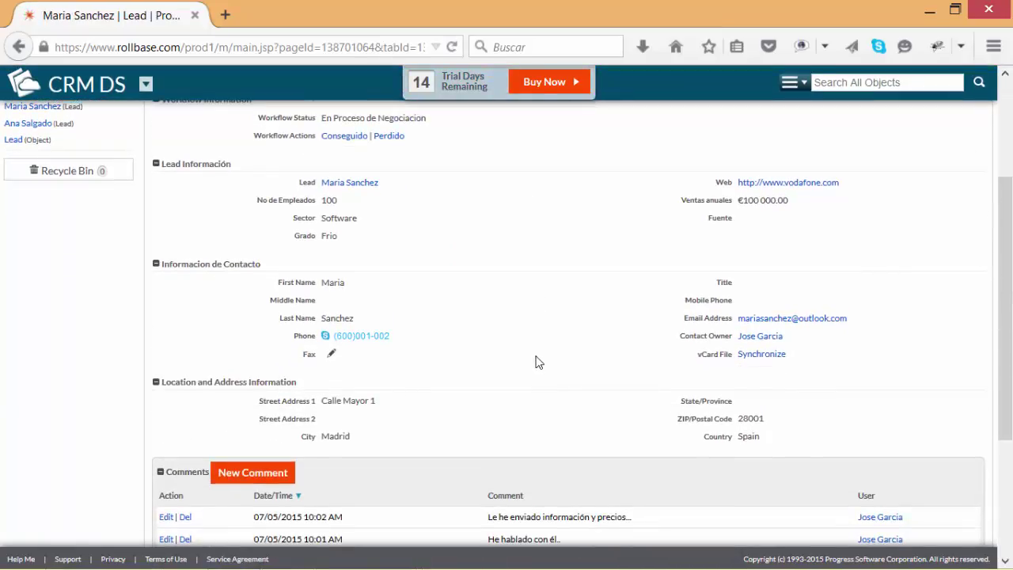
{"action": "scroll", "coordinate": [537, 362], "scroll_direction": "up", "scroll_amount": 2}
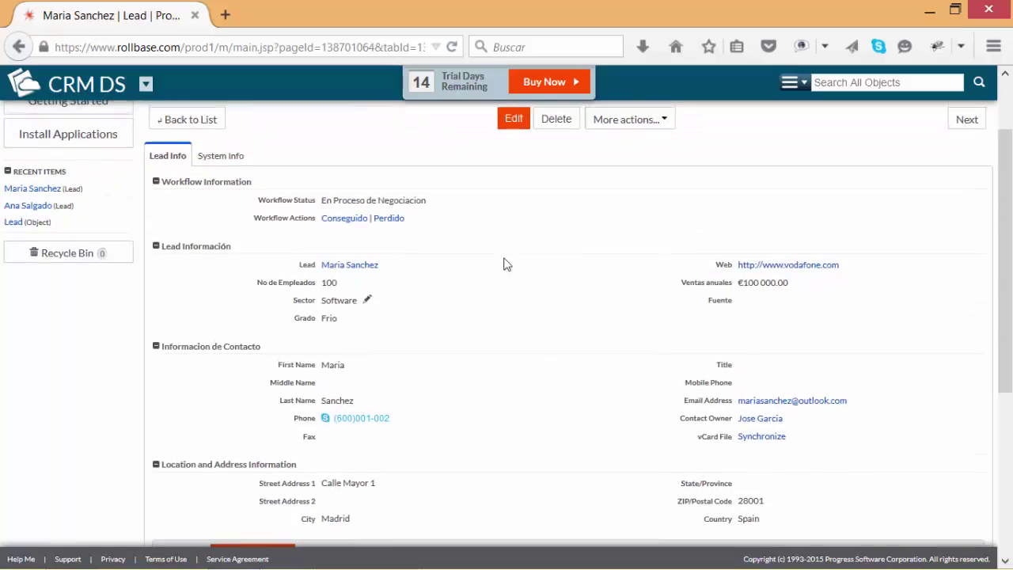
Change the Vodafone lead's workflow status to Conseguido with the comment "la información que sea. ." and save it
{"action": "left_click", "coordinate": [337, 221]}
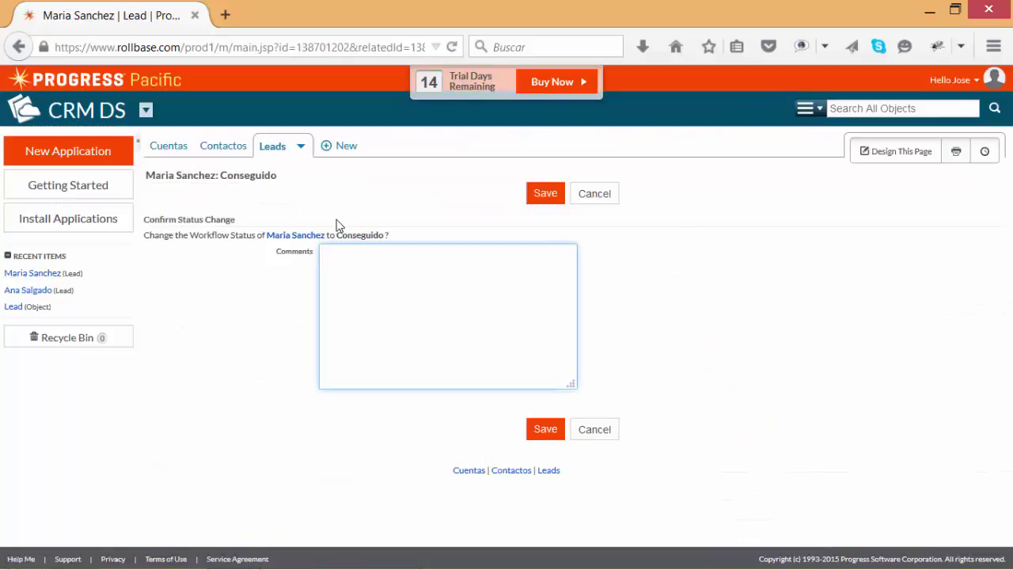
{"action": "left_click", "coordinate": [358, 257]}
{"action": "type", "text": "la información que sea. ."}
{"action": "left_click", "coordinate": [538, 436]}
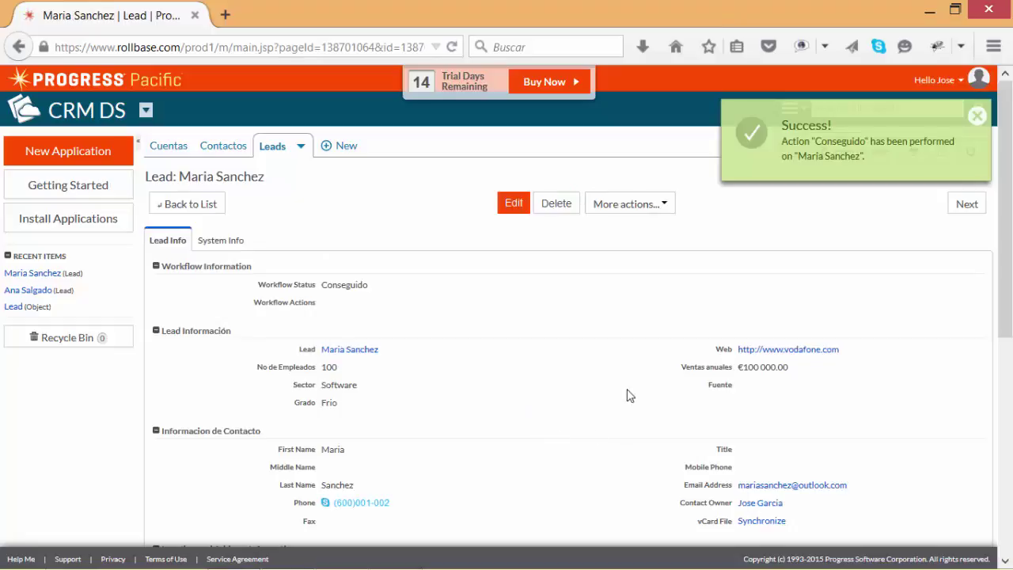
Check the Leads list for the status change and the Cuentas list for an account created from the lead
{"action": "left_click", "coordinate": [977, 116]}
{"action": "left_click", "coordinate": [269, 148]}
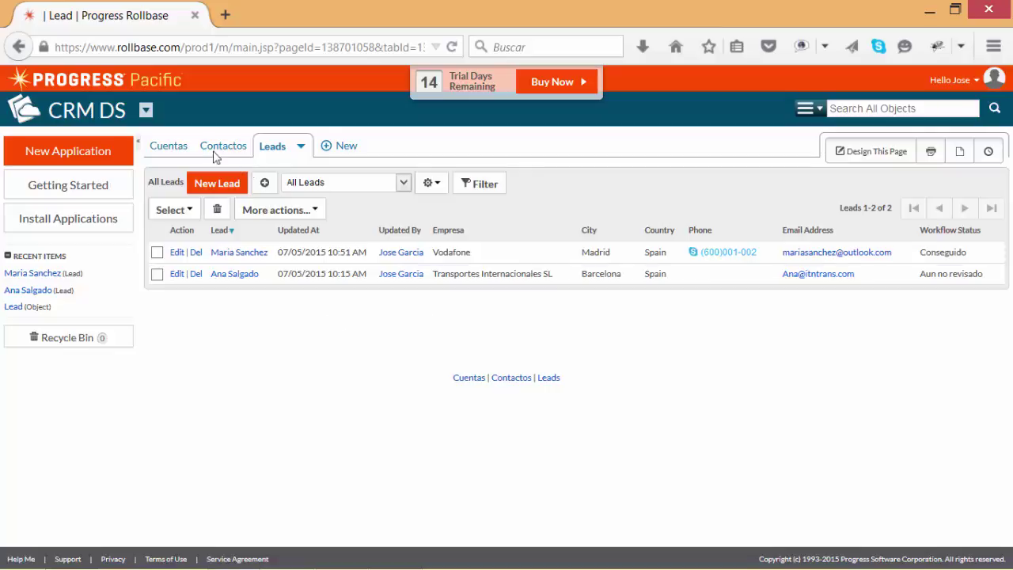
{"action": "left_click", "coordinate": [168, 152]}
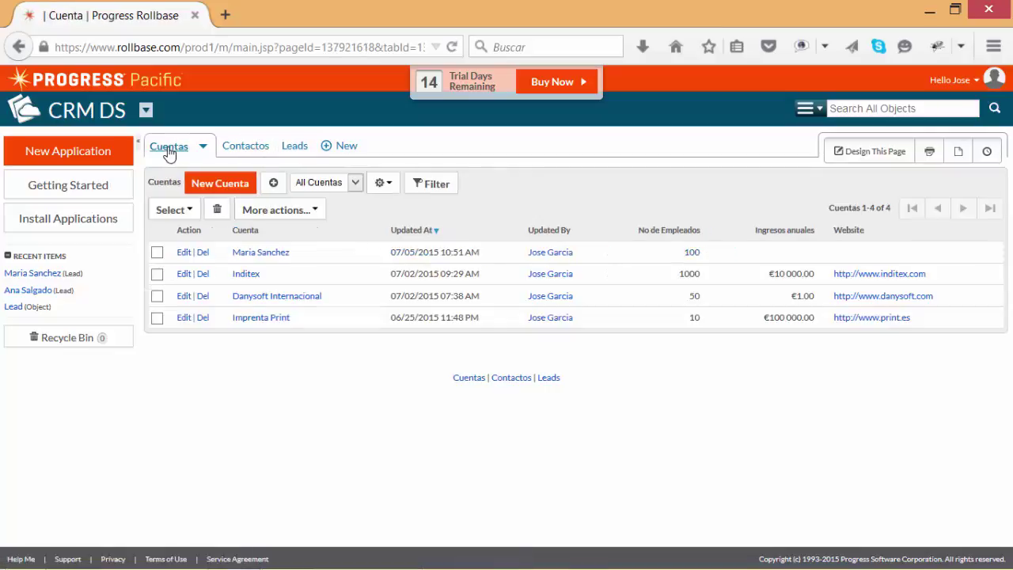